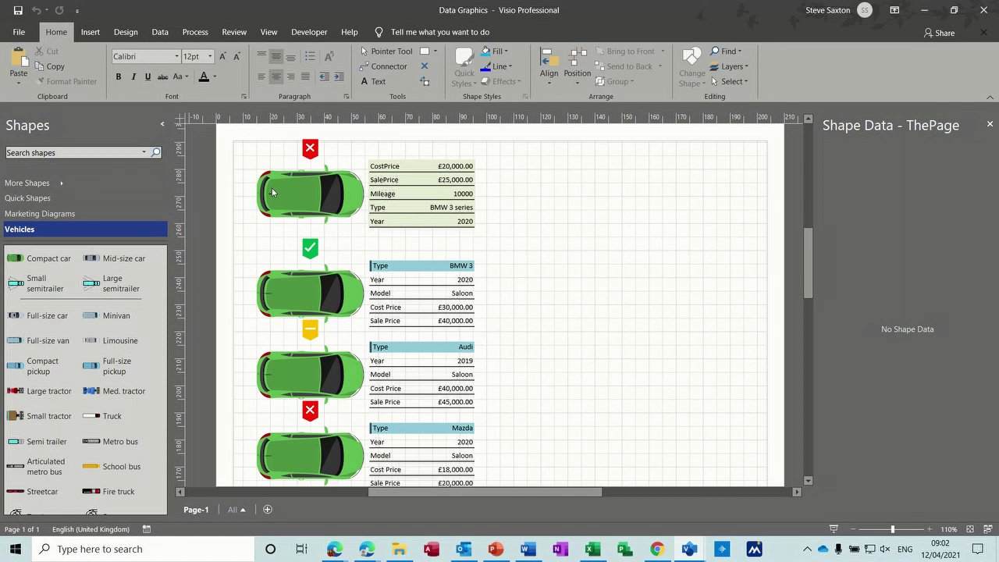
- Browse the template categories available for new drawings, then return to the Data Graphics drawing
{"action": "left_click", "coordinate": [19, 32]}
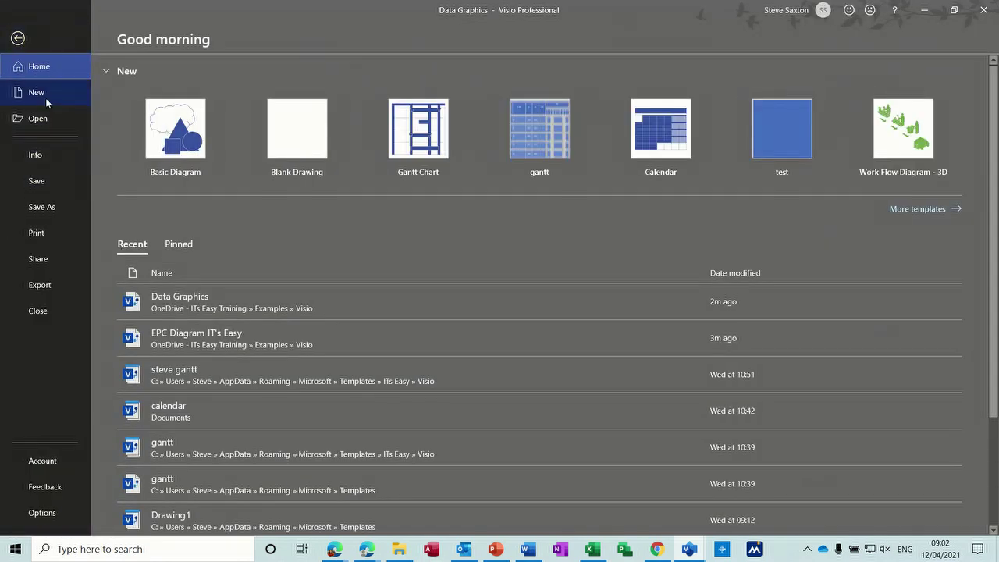
{"action": "left_click", "coordinate": [46, 99]}
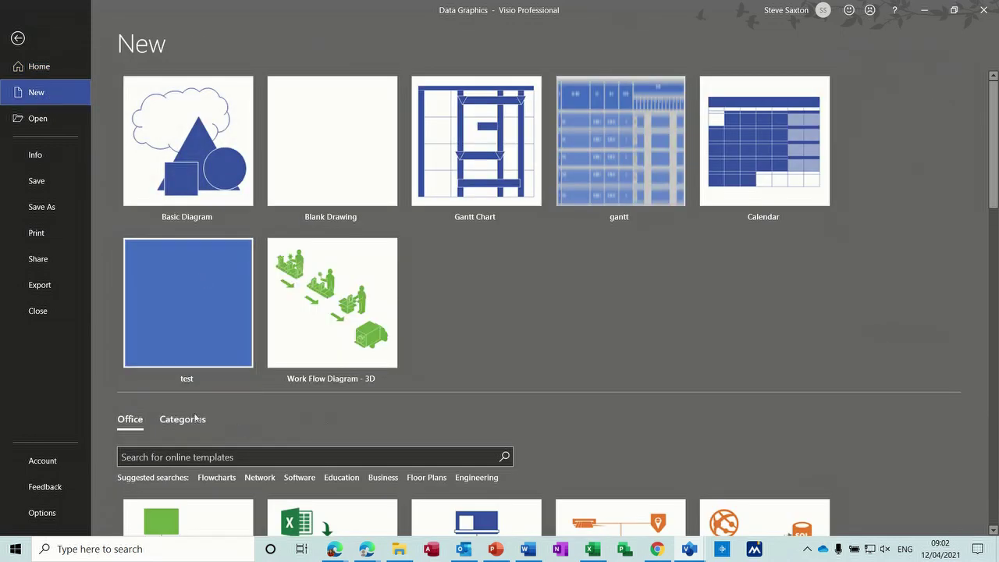
{"action": "left_click", "coordinate": [192, 419]}
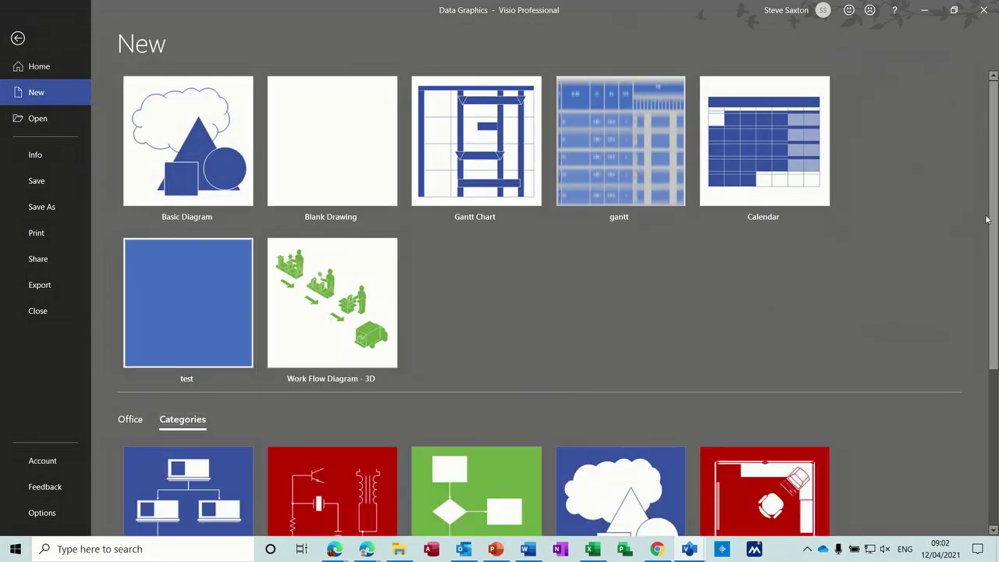
{"action": "scroll", "coordinate": [710, 392], "scroll_direction": "down", "scroll_amount": 3}
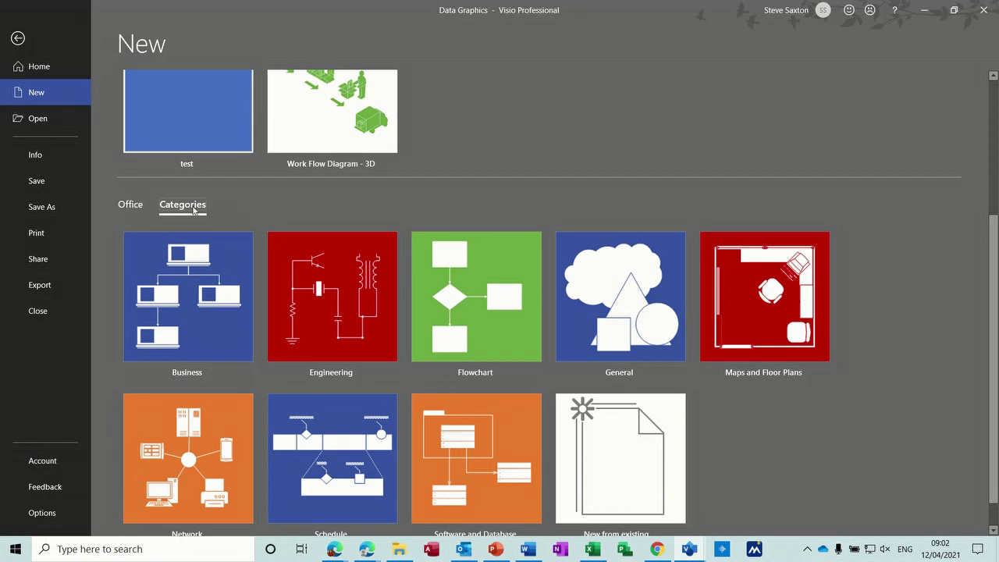
{"action": "left_click", "coordinate": [18, 39]}
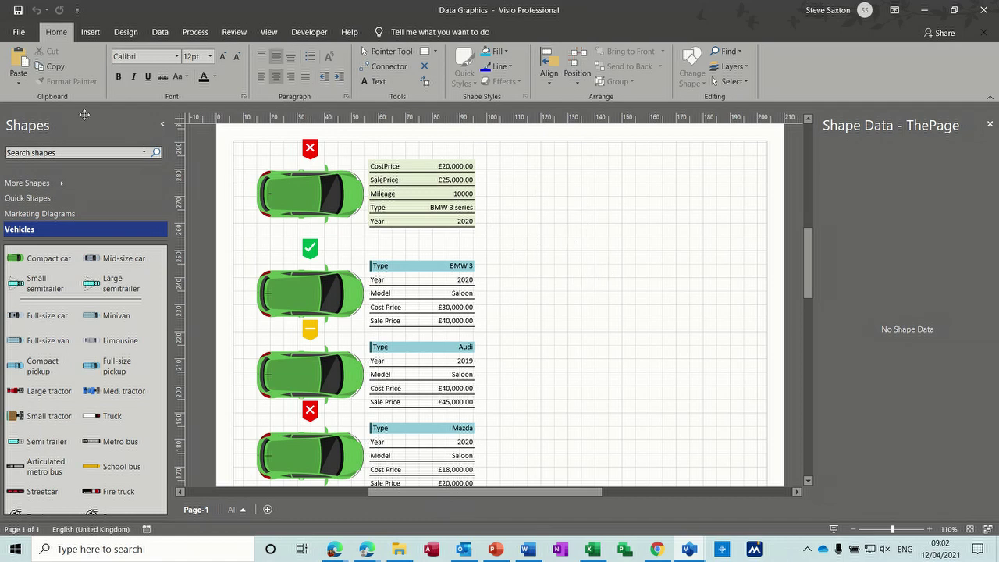
- Set the default personal templates location to the Microsoft\Templates\ITs Easy folder path copied from File Explorer
{"action": "left_click", "coordinate": [20, 33]}
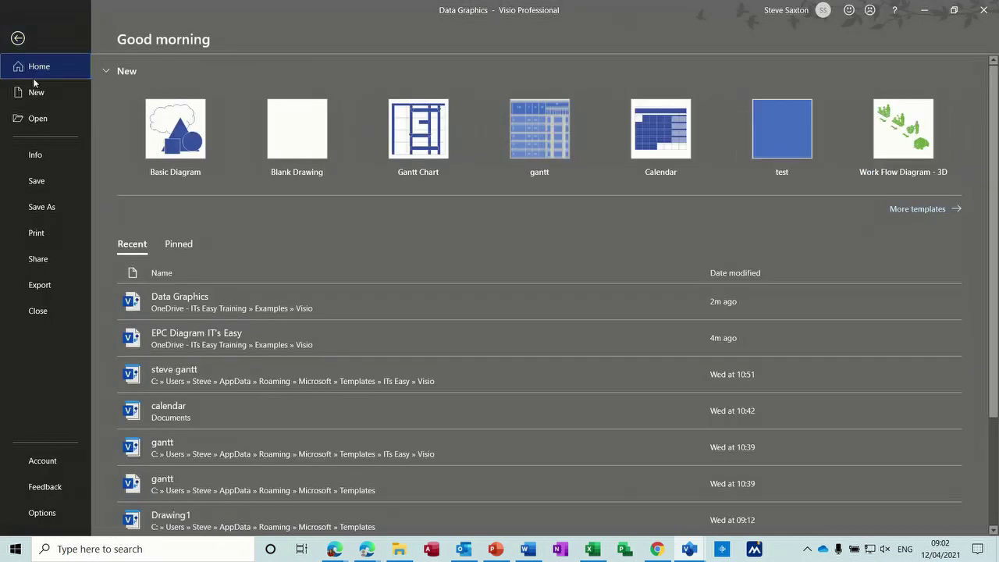
{"action": "left_click", "coordinate": [45, 512]}
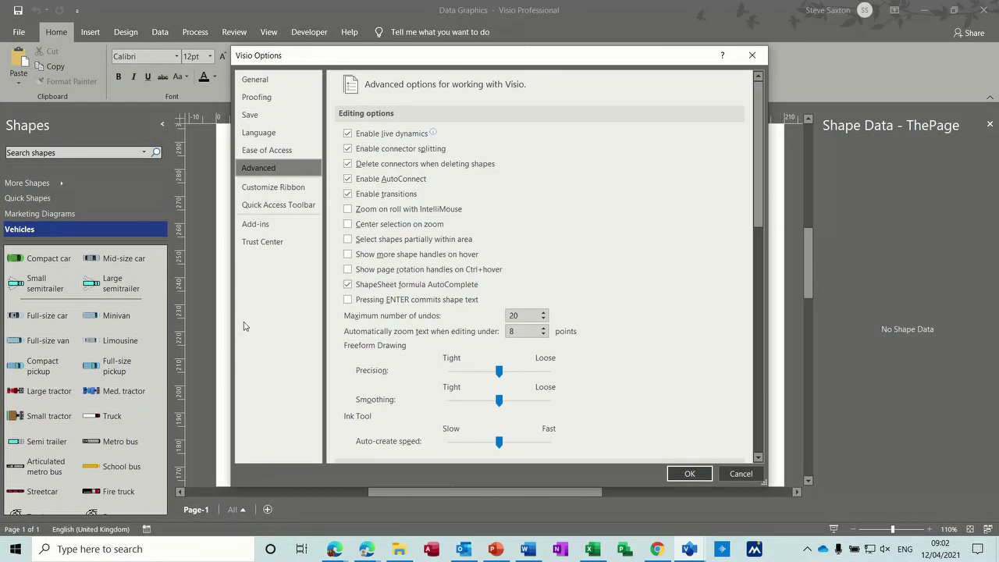
{"action": "left_click", "coordinate": [268, 117]}
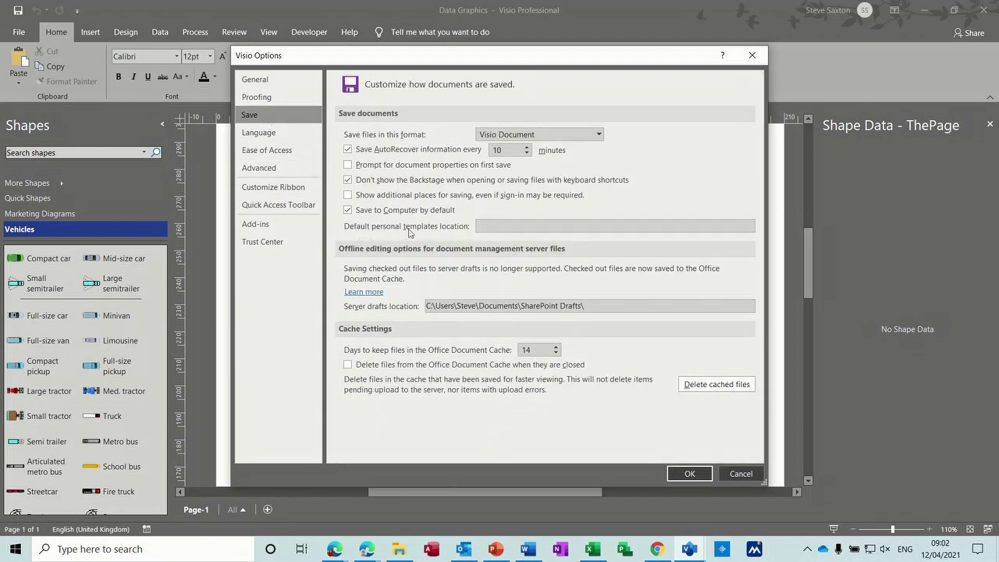
{"action": "left_click", "coordinate": [484, 227]}
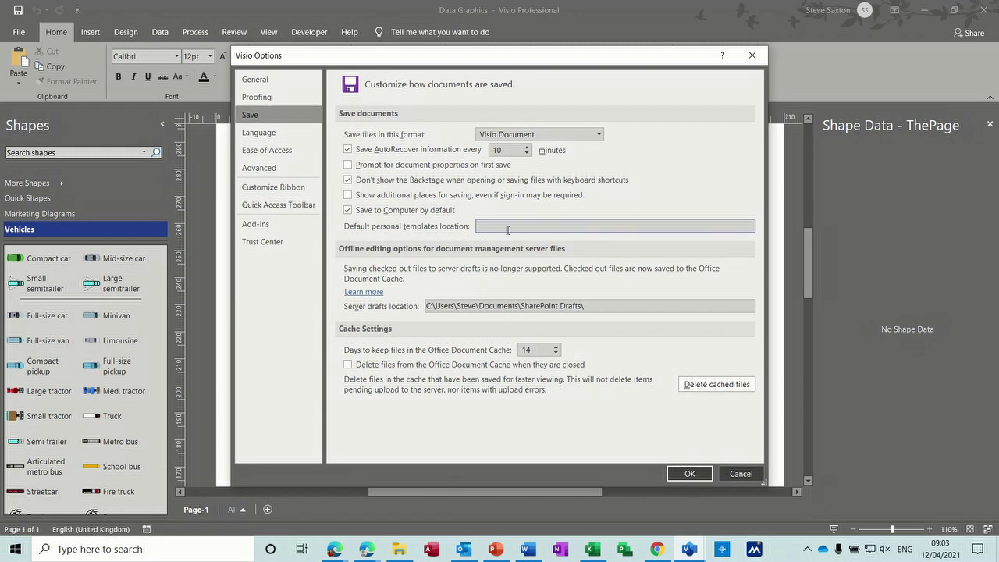
{"action": "left_click", "coordinate": [399, 548]}
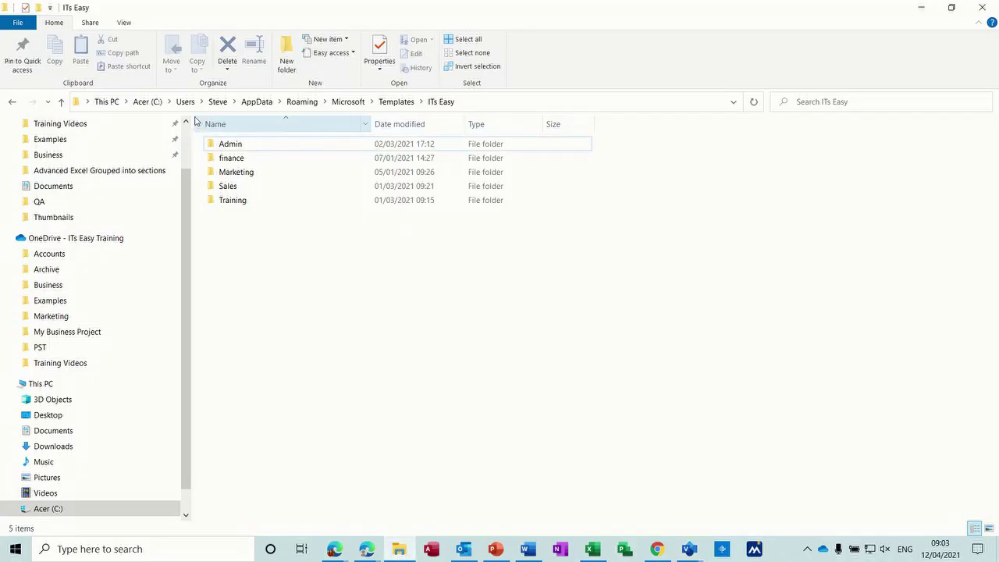
{"action": "left_click", "coordinate": [466, 105]}
{"action": "key", "text": "ctrl+c"}
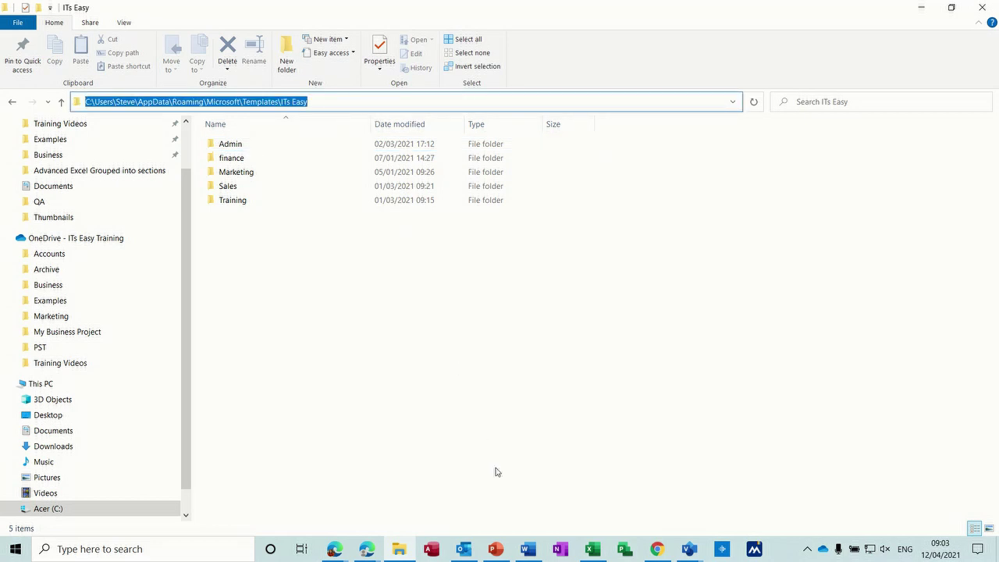
{"action": "left_click", "coordinate": [690, 548]}
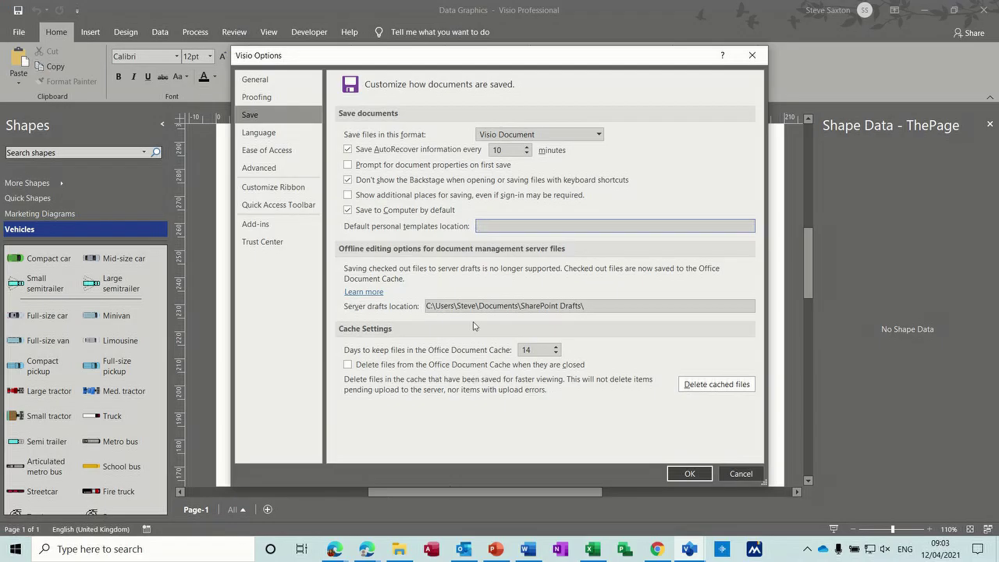
{"action": "key", "text": "ctrl+v"}
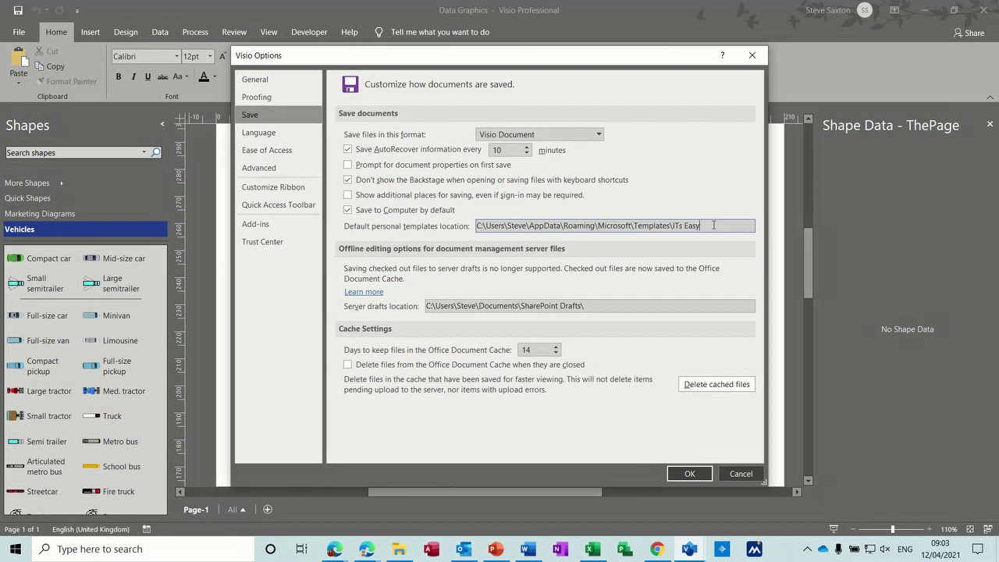
{"action": "left_click", "coordinate": [684, 478]}
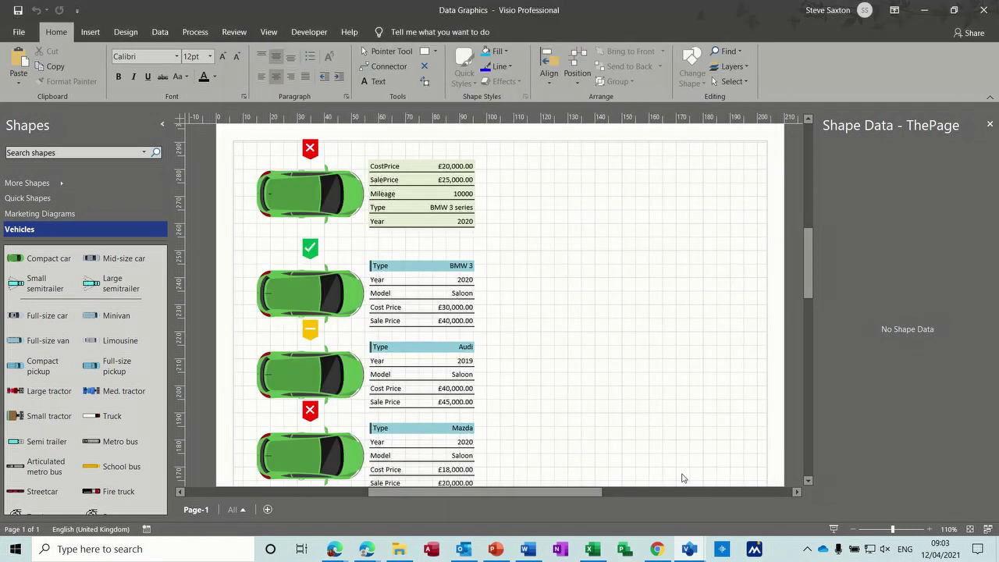
- Save the drawing as the Visio Template Data Graphics.vstx in the Templates\ITs Easy folder, and close it
{"action": "left_click", "coordinate": [20, 33]}
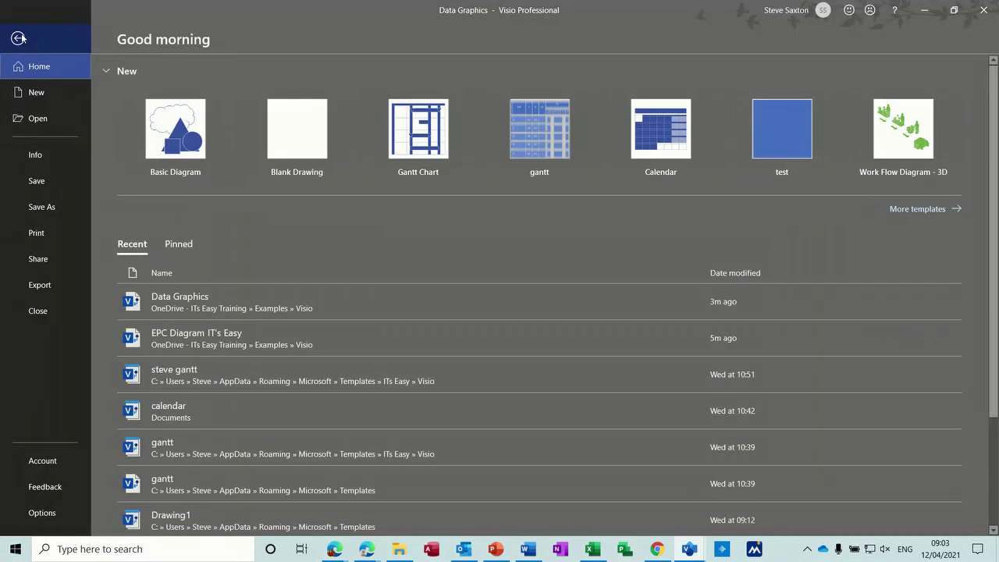
{"action": "left_click", "coordinate": [49, 205]}
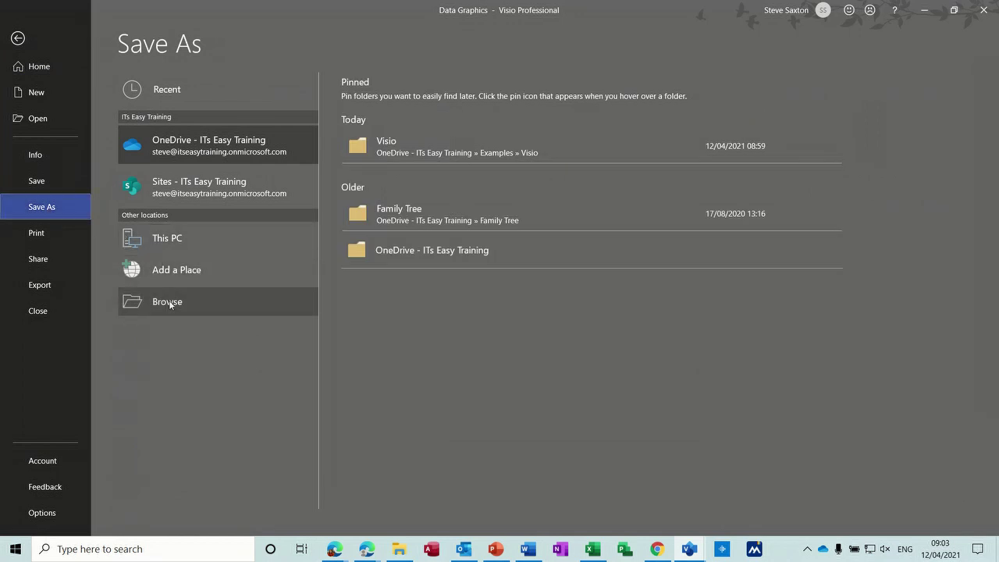
{"action": "left_click", "coordinate": [169, 303]}
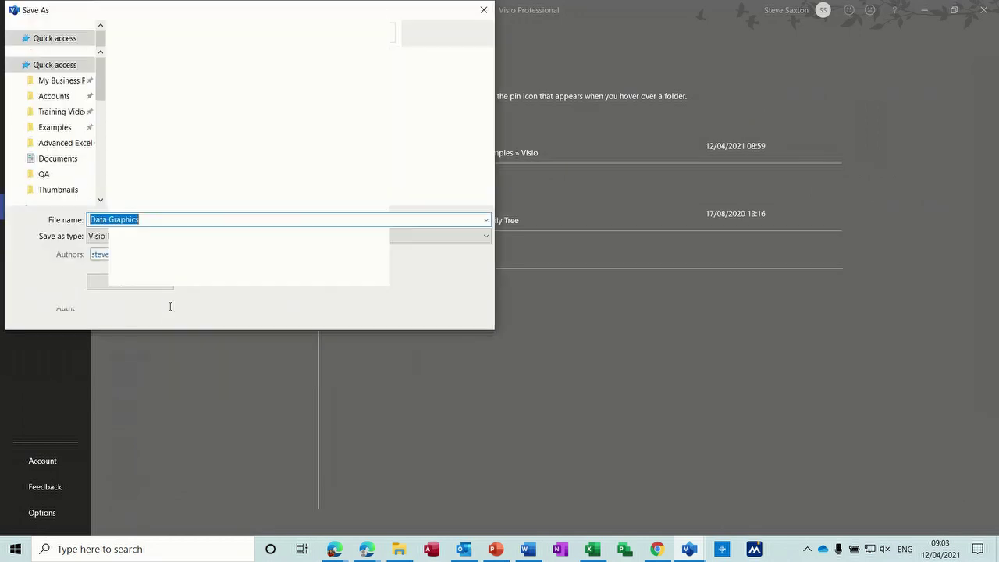
{"action": "left_click", "coordinate": [214, 237]}
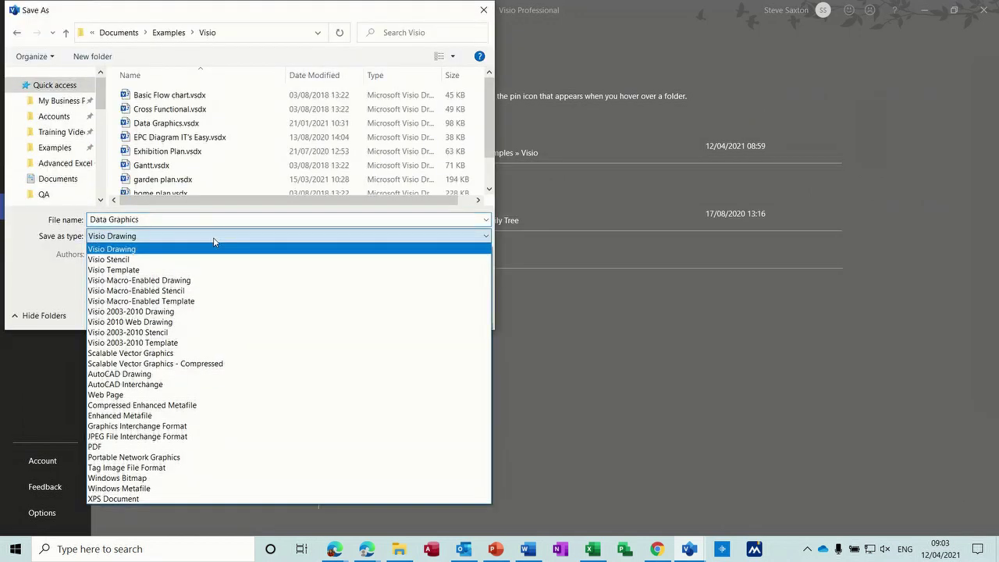
{"action": "left_click", "coordinate": [187, 270]}
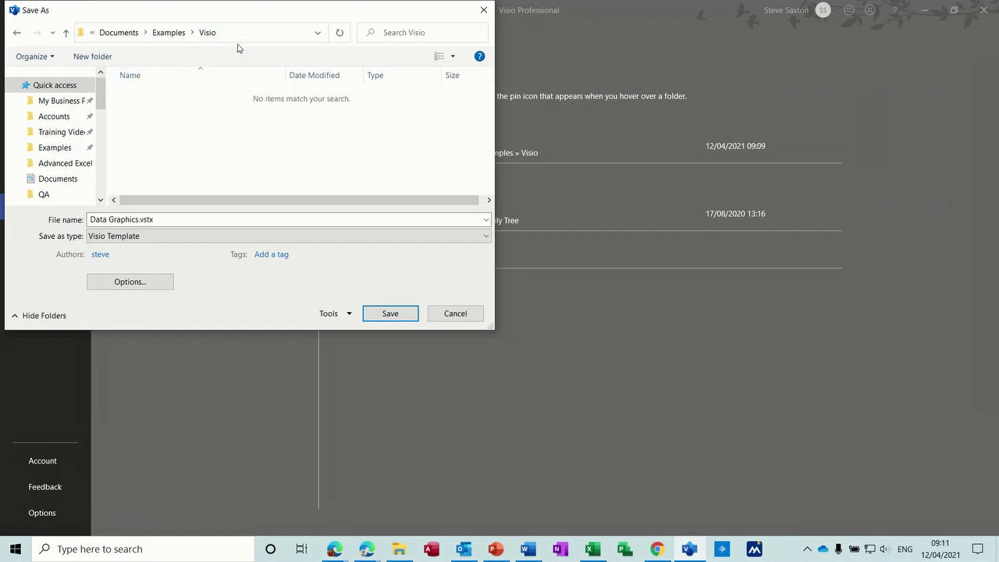
{"action": "left_click", "coordinate": [234, 31]}
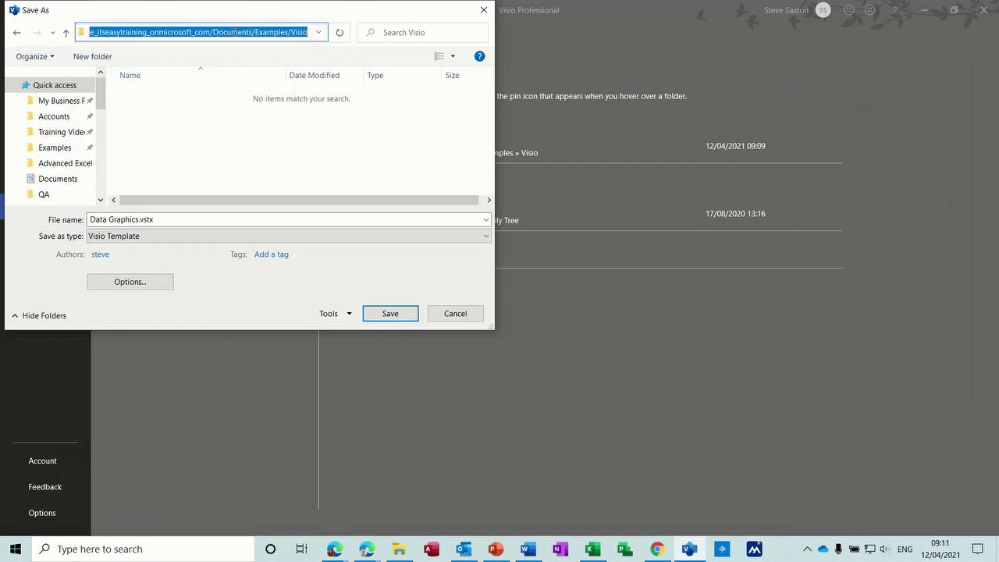
{"action": "key", "text": "ctrl+v"}
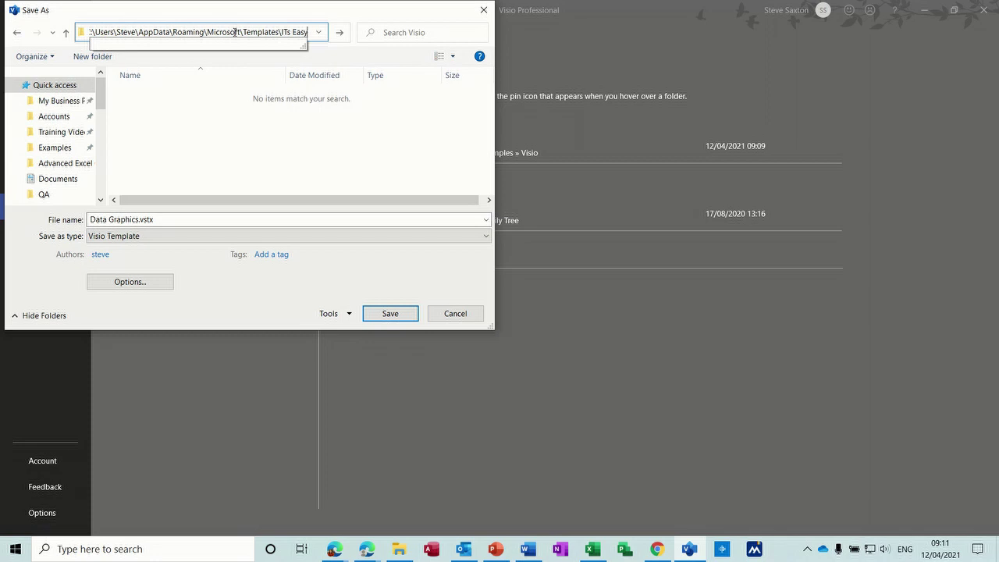
{"action": "key", "text": "Return"}
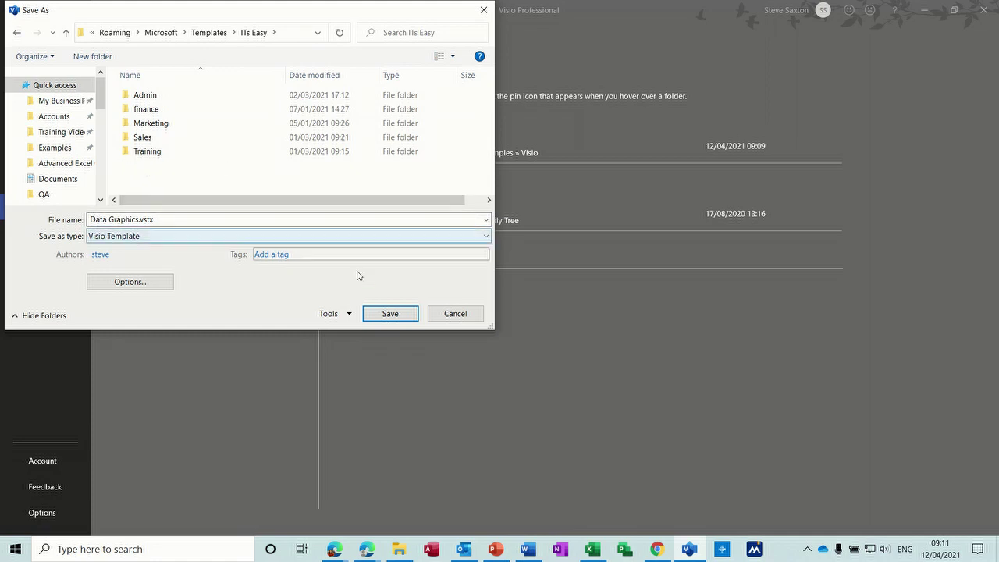
{"action": "left_click", "coordinate": [389, 313]}
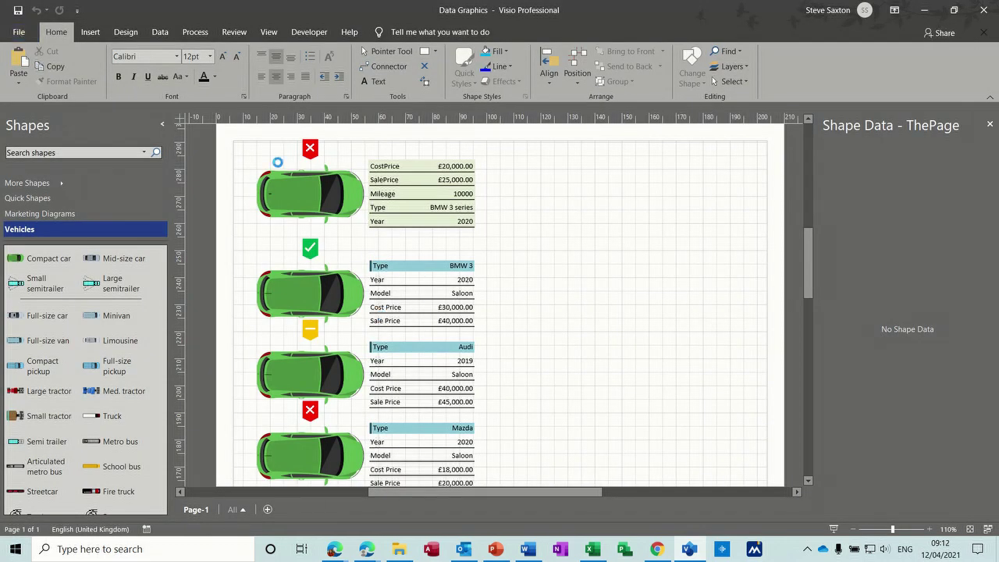
{"action": "key", "text": "ctrl+w"}
- Create a new drawing from the Data Graphics template in the personal ITs Easy template folder
{"action": "left_click", "coordinate": [20, 35]}
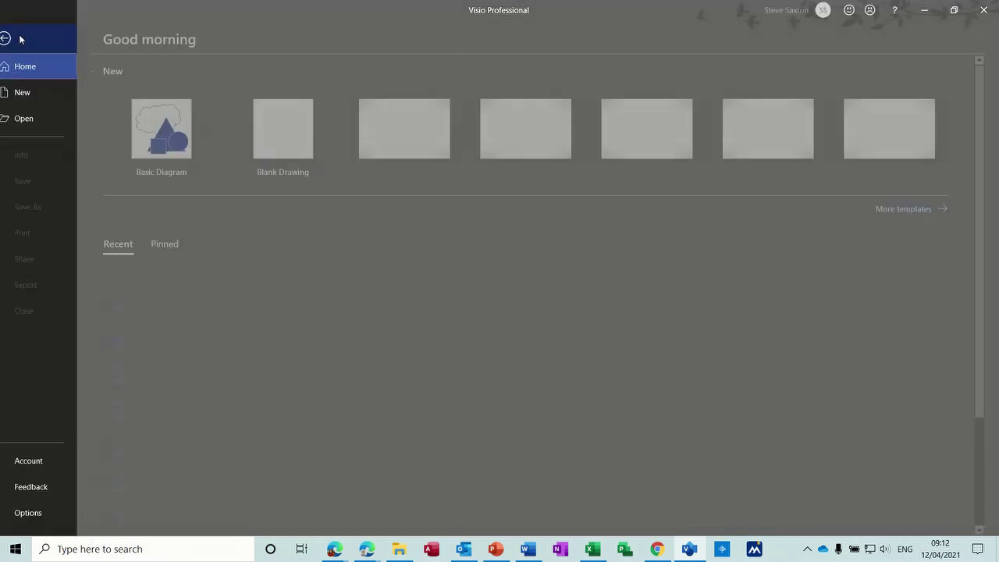
{"action": "left_click", "coordinate": [32, 93]}
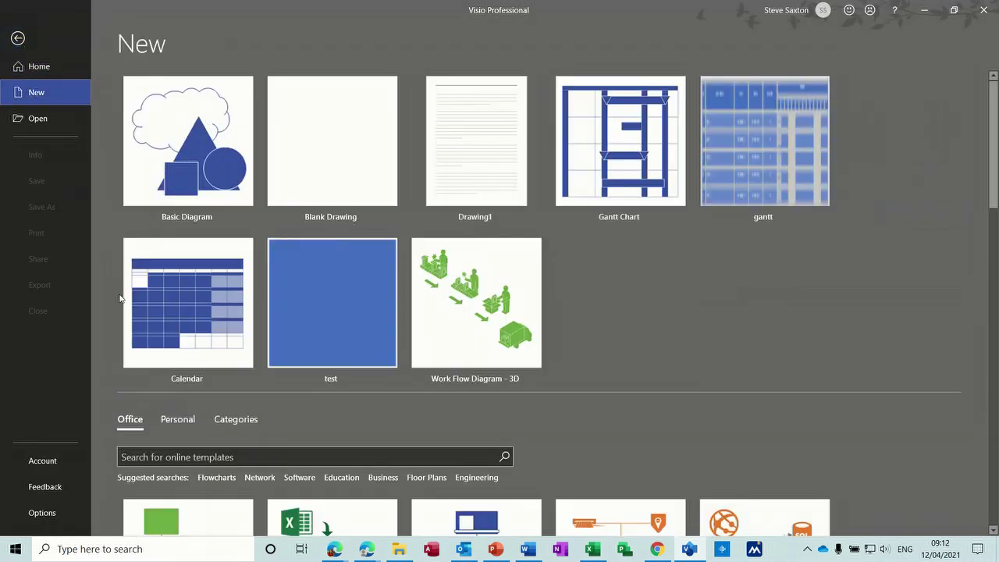
{"action": "left_click", "coordinate": [175, 421]}
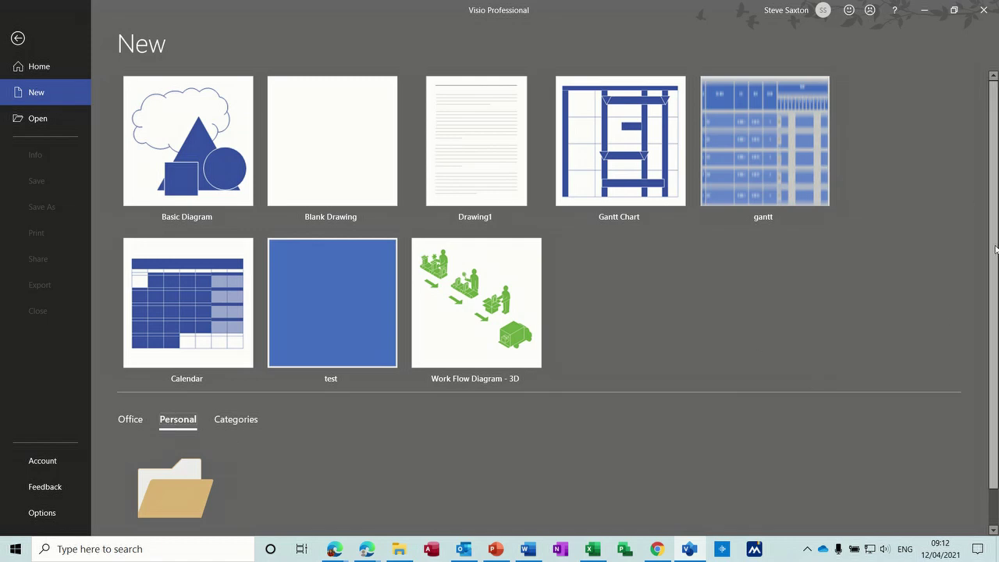
{"action": "scroll", "coordinate": [995, 250], "scroll_direction": "down", "scroll_amount": 1}
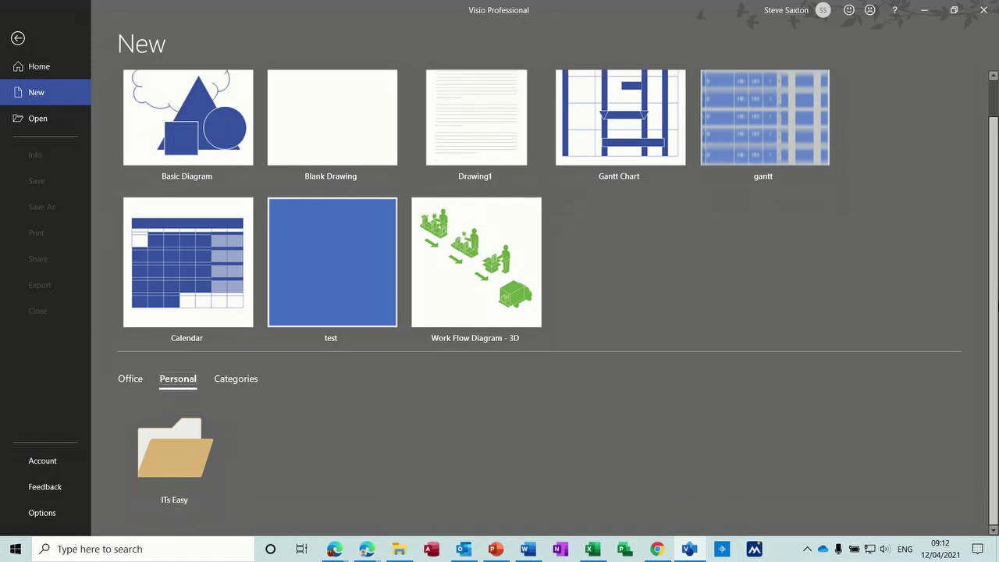
{"action": "left_click", "coordinate": [191, 447]}
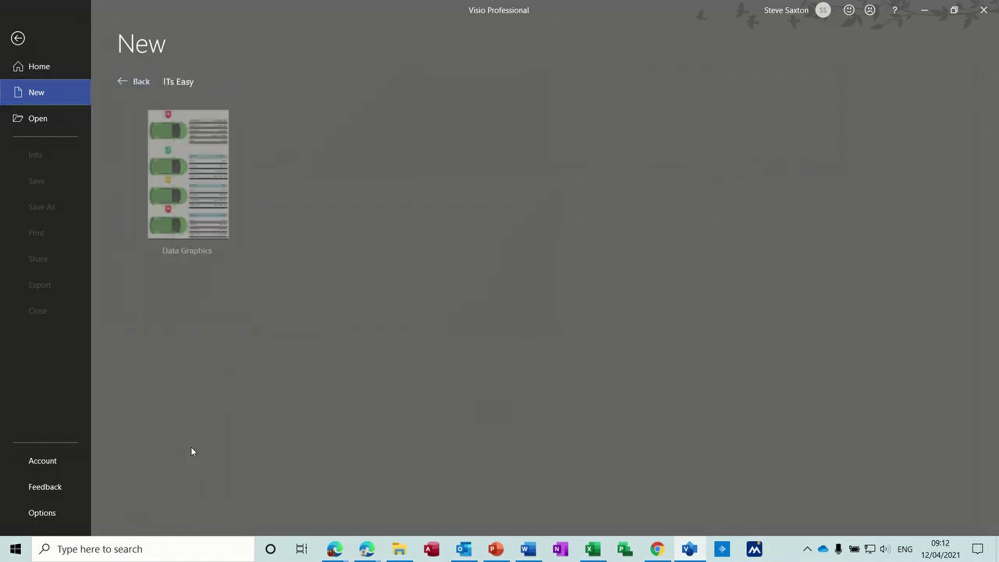
{"action": "left_click", "coordinate": [195, 186]}
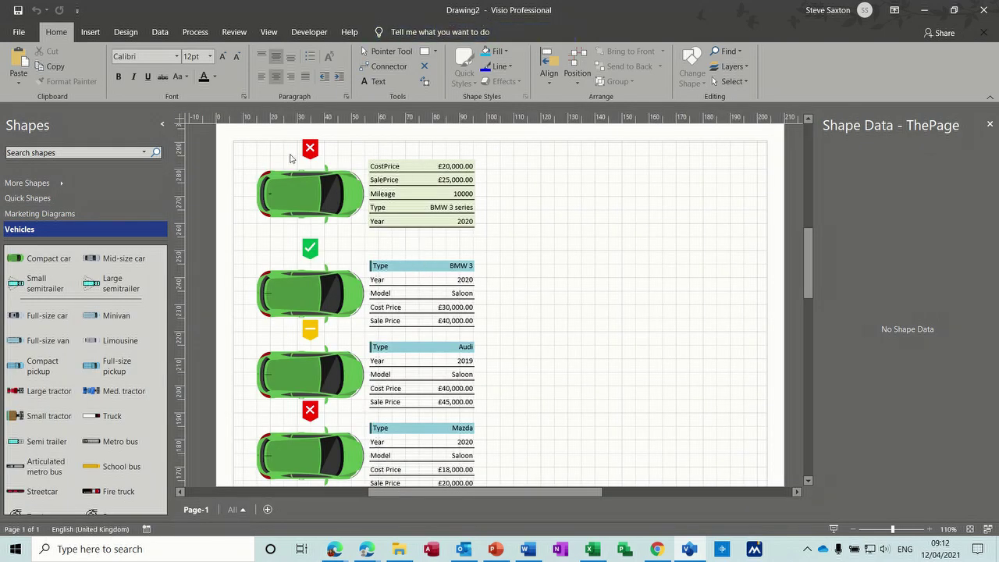
- Close the new drawing and open the recent EPC Diagram IT's Easy drawing
{"action": "key", "text": "ctrl+w"}
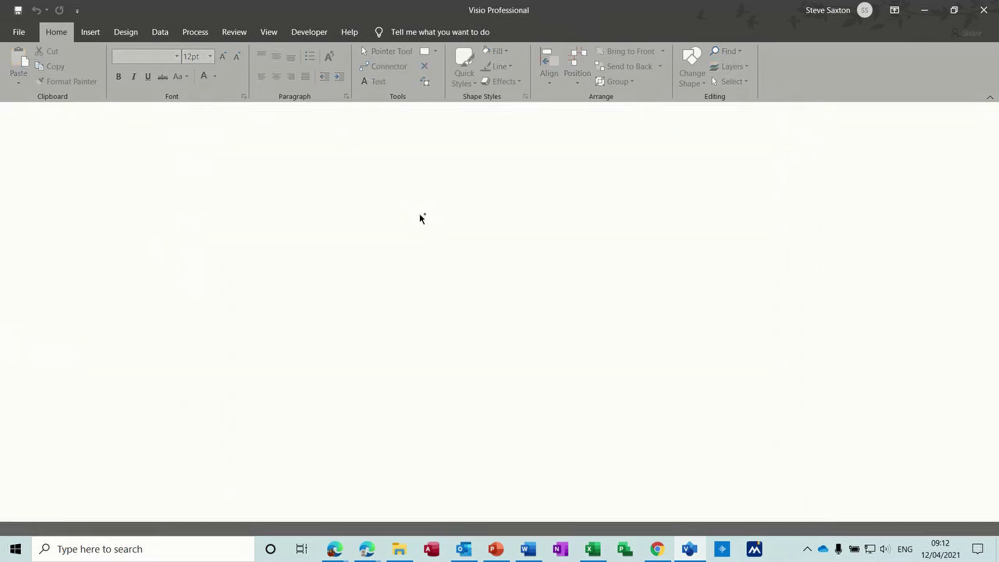
{"action": "left_click", "coordinate": [19, 32]}
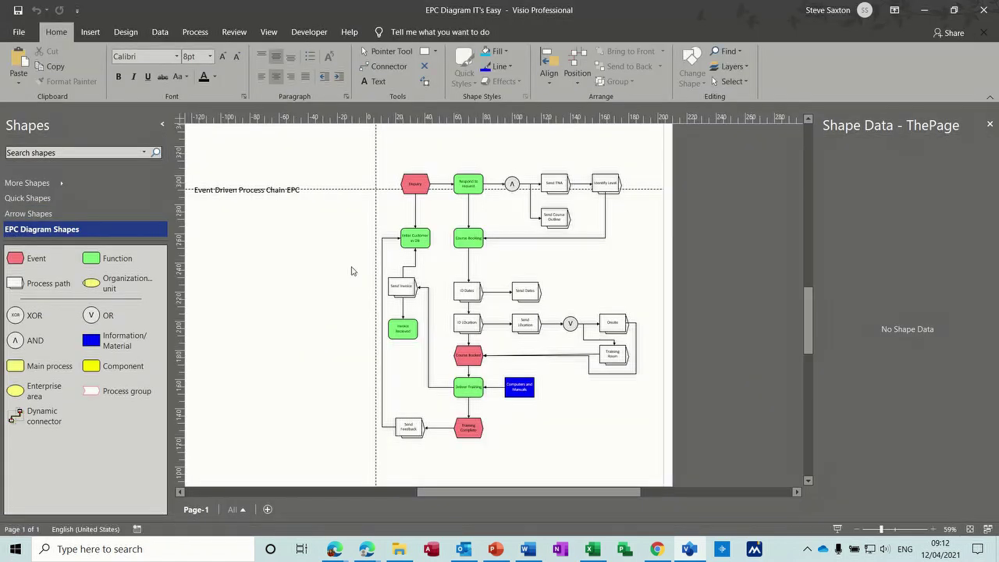
- Start saving a copy of the EPC drawing in the Microsoft\Templates\ITs Easy folder with the Visio Template file type
{"action": "left_click", "coordinate": [24, 36]}
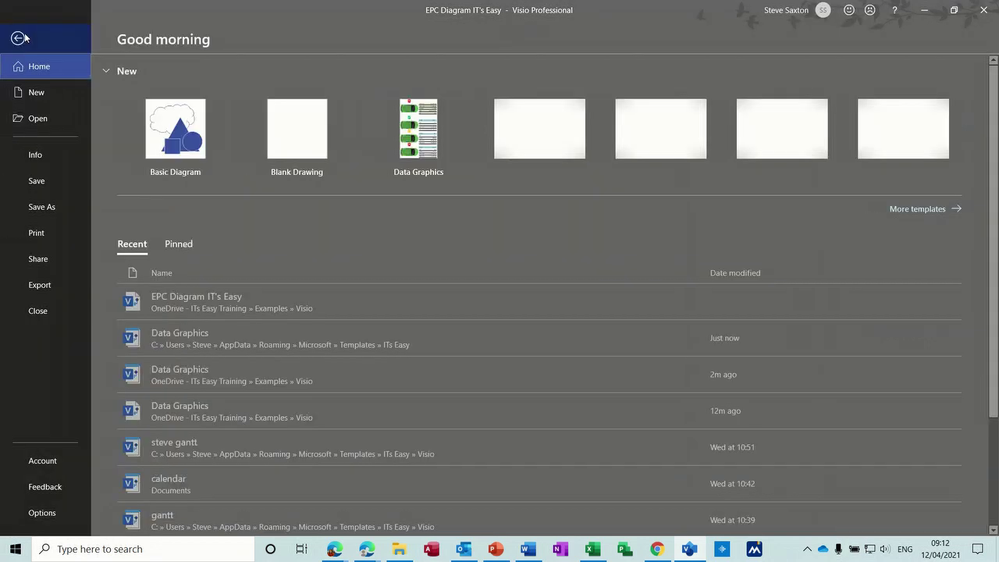
{"action": "left_click", "coordinate": [45, 209]}
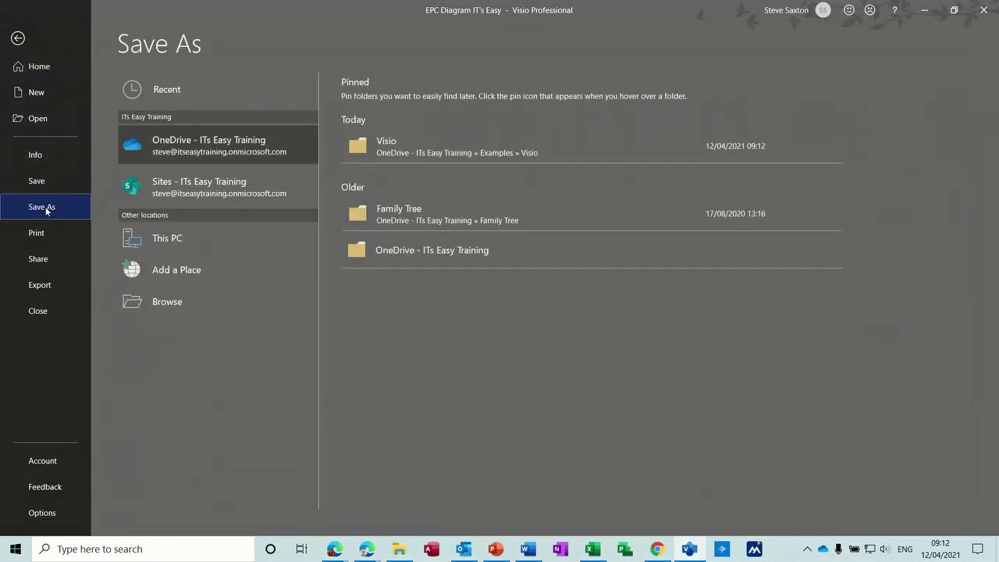
{"action": "left_click", "coordinate": [165, 305]}
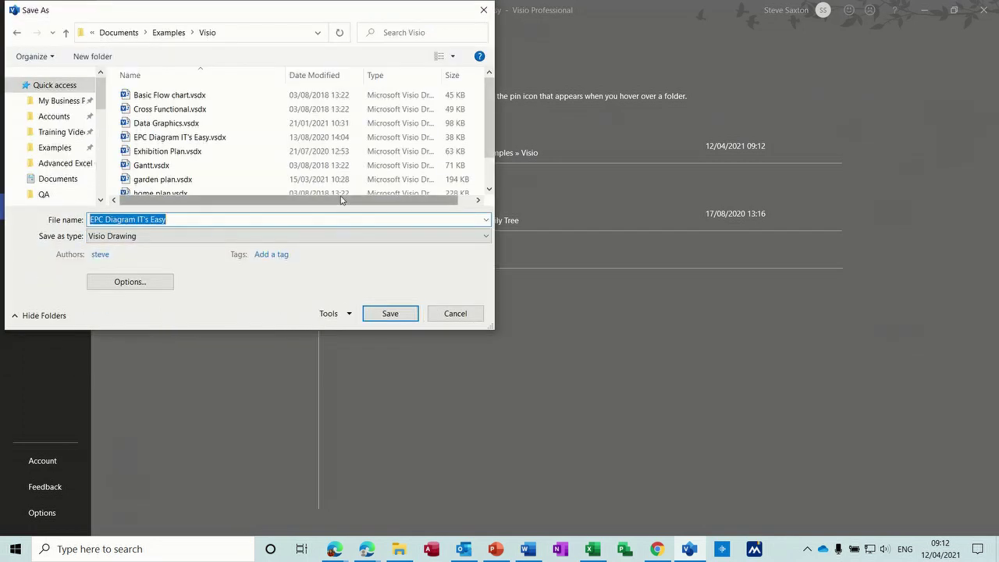
{"action": "left_click", "coordinate": [244, 36]}
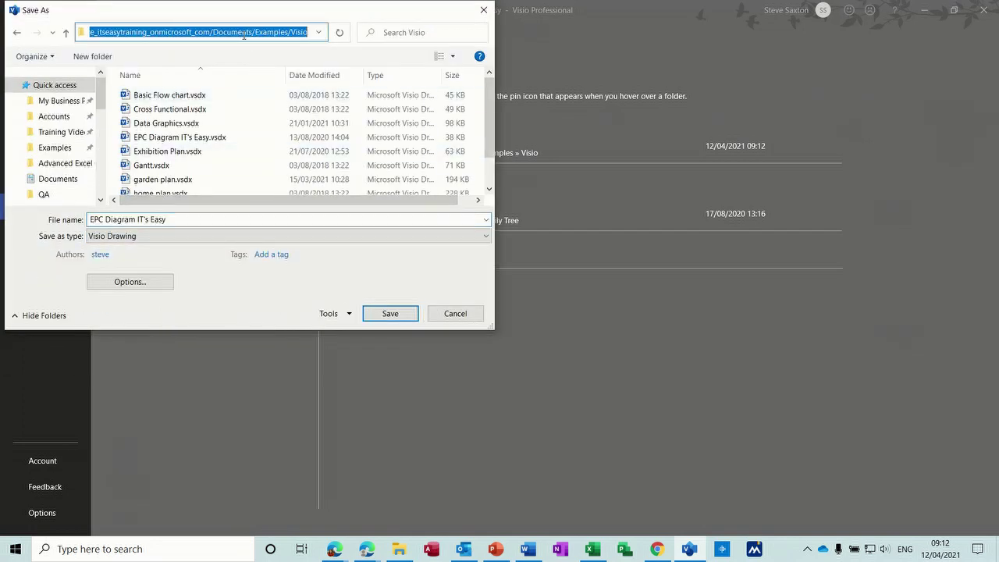
{"action": "type", "text": "C:\\Users\\Steve\\AppData\\Roaming\\Microsoft\\Templates\\ITs Easy"}
{"action": "key", "text": "Return"}
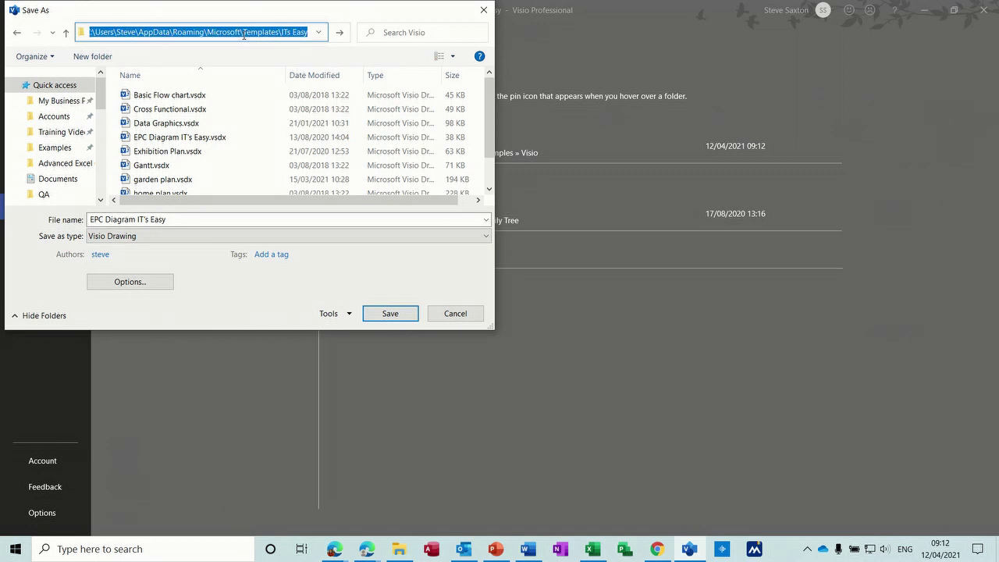
{"action": "left_click", "coordinate": [182, 238]}
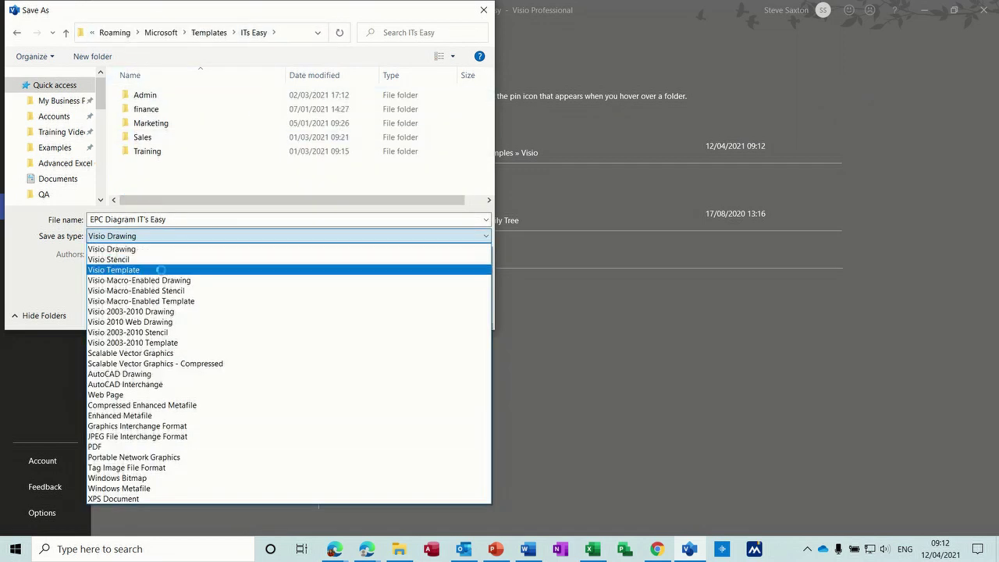
{"action": "left_click", "coordinate": [164, 270]}
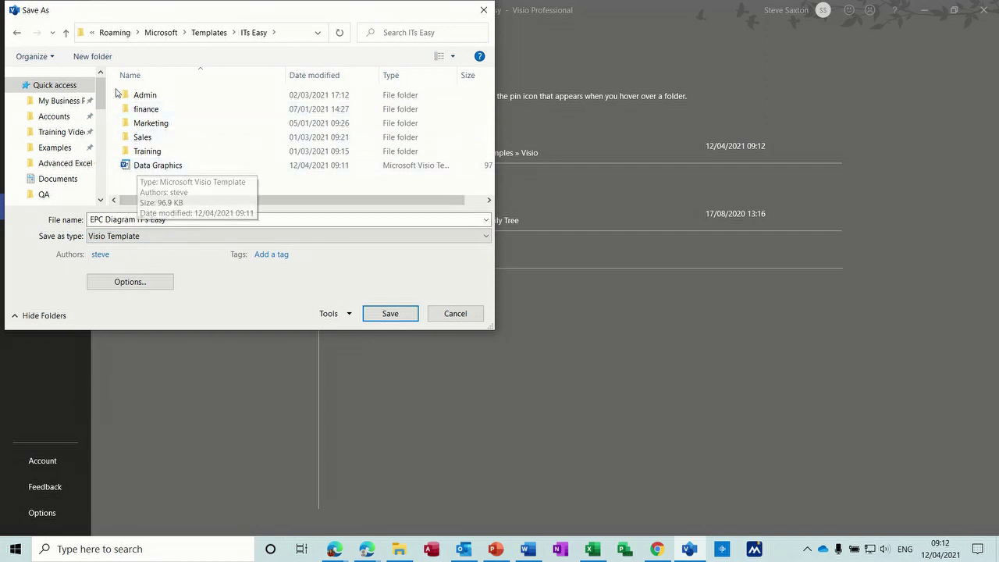
- Save the EPC Diagram IT's Easy template in a new subfolder named Visio, and close it
{"action": "left_click", "coordinate": [91, 56]}
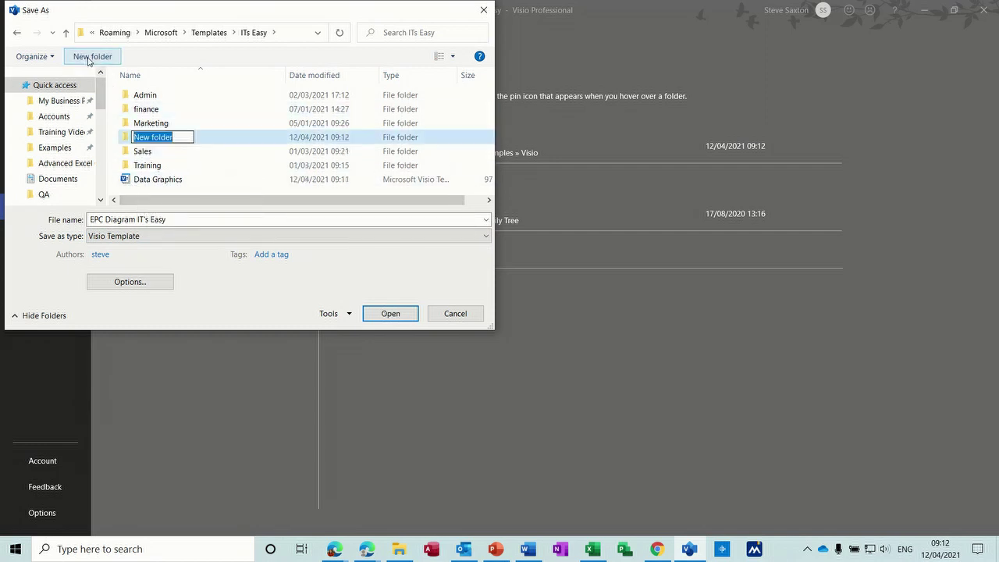
{"action": "type", "text": "Vi"}
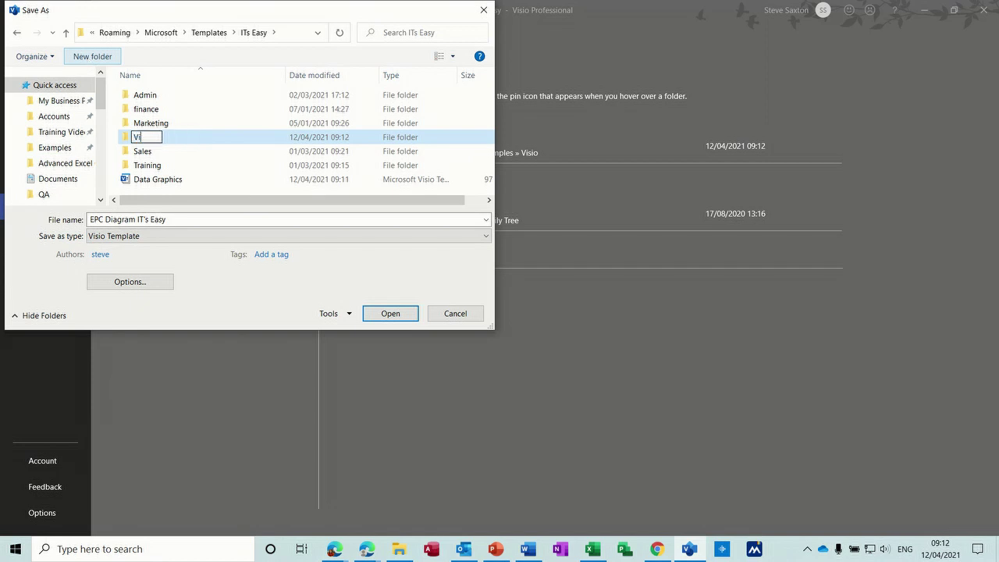
{"action": "type", "text": "sio"}
{"action": "key", "text": "Return"}
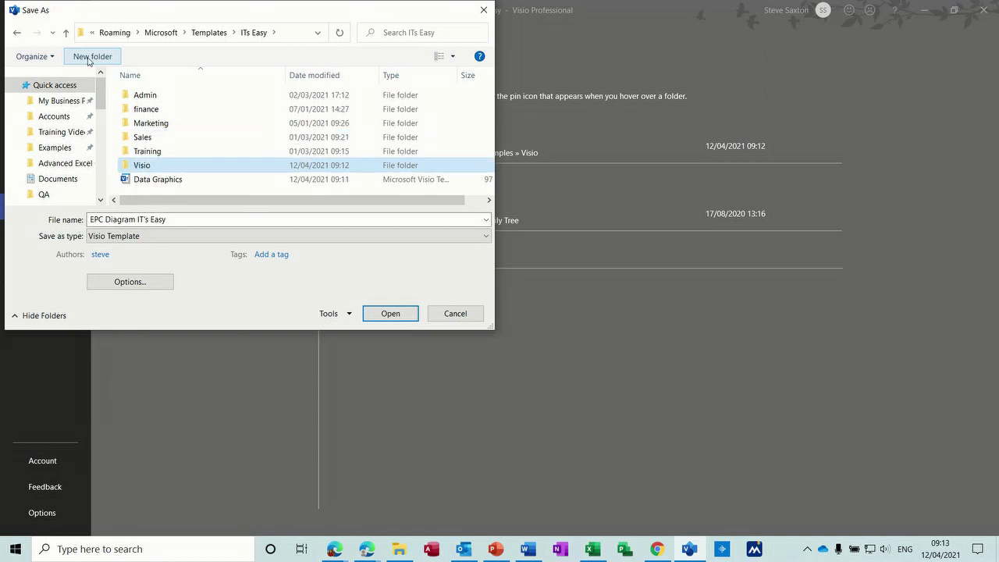
{"action": "double_click", "coordinate": [142, 165]}
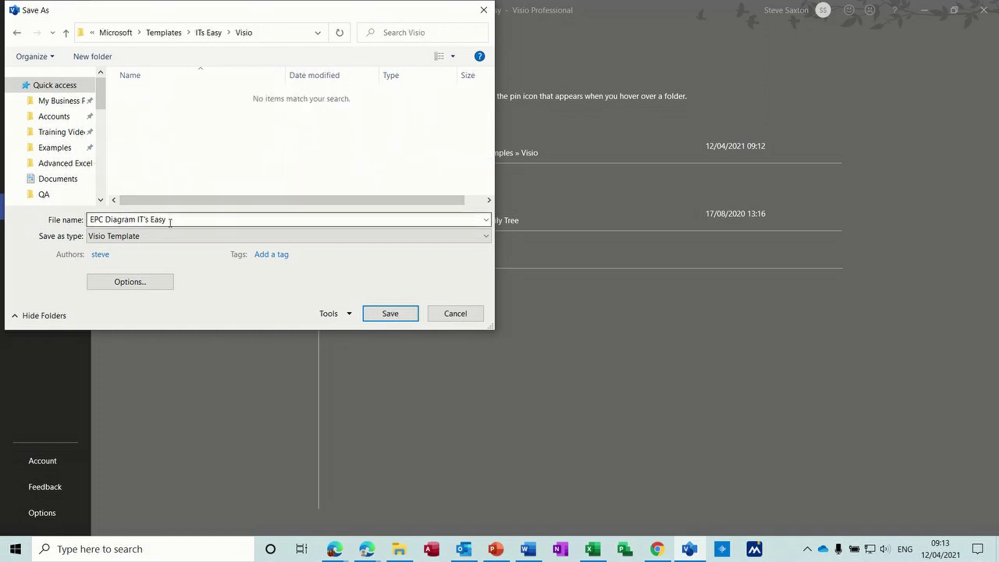
{"action": "left_click", "coordinate": [381, 313]}
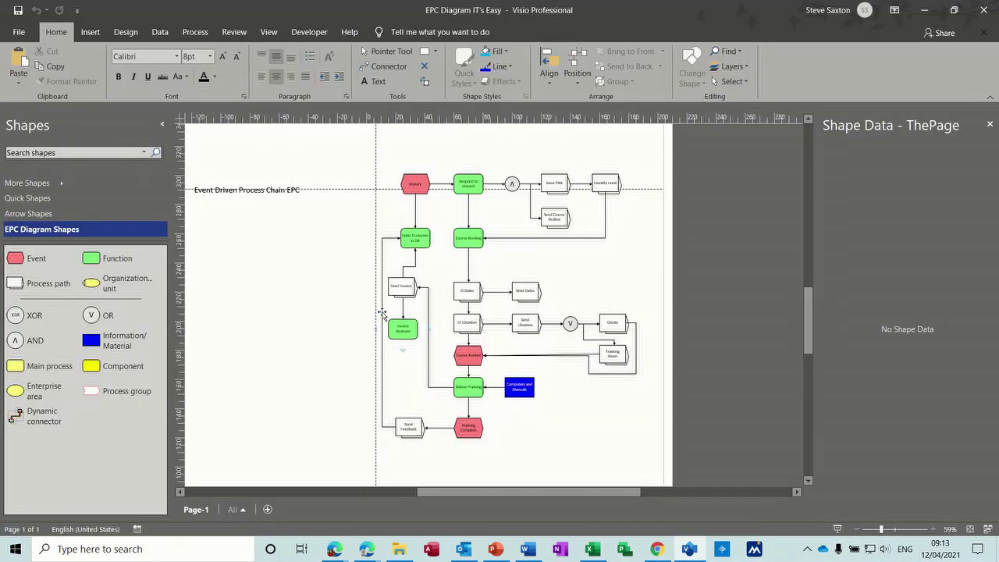
{"action": "key", "text": "ctrl+w"}
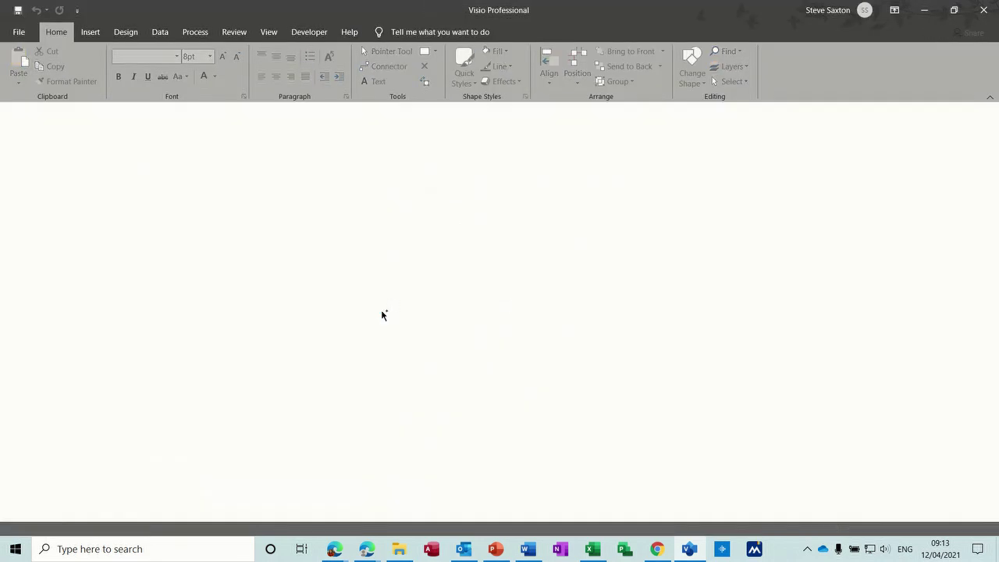
- Create a new drawing from the EPC Diagram IT's Easy template in the personal ITs Easy > Visio folder
{"action": "left_click", "coordinate": [20, 33]}
{"action": "left_click", "coordinate": [33, 94]}
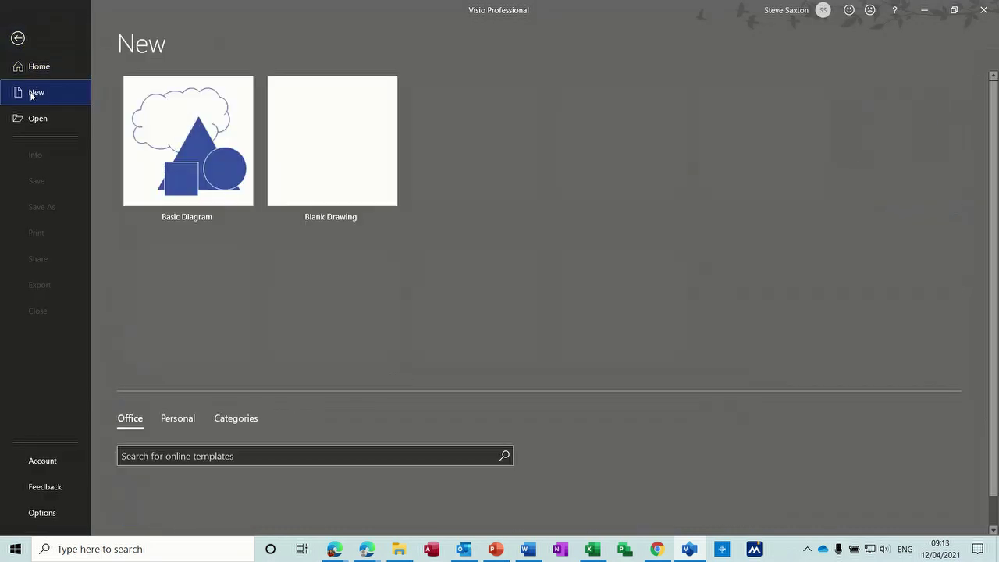
{"action": "left_click", "coordinate": [175, 418]}
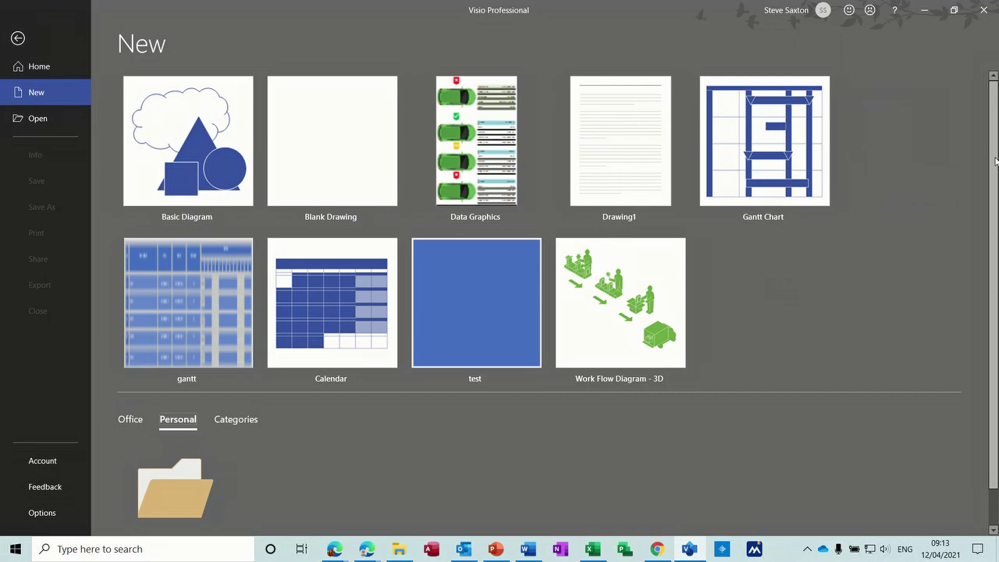
{"action": "scroll", "coordinate": [996, 161], "scroll_direction": "down", "scroll_amount": 2}
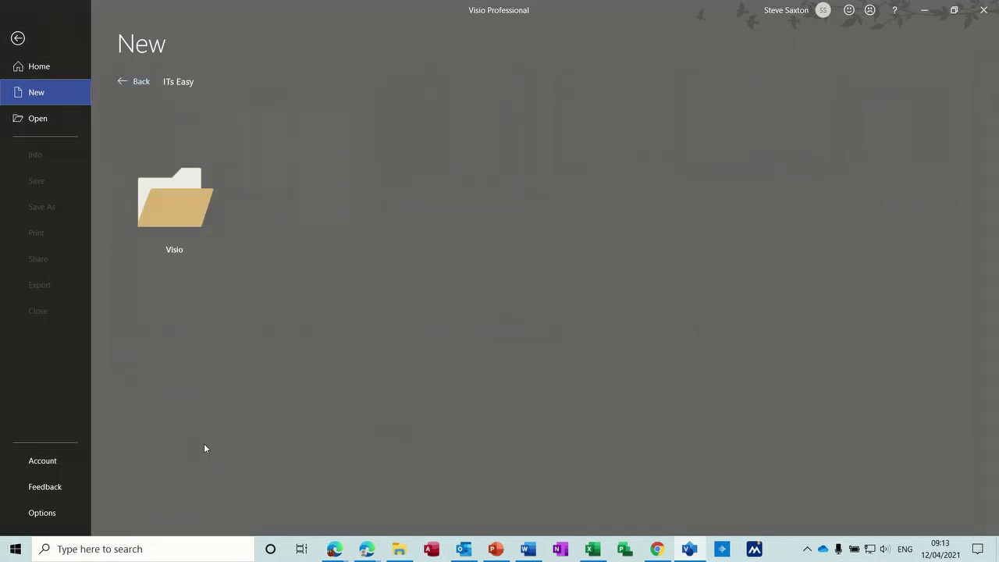
{"action": "left_click", "coordinate": [175, 202]}
{"action": "left_click", "coordinate": [176, 202]}
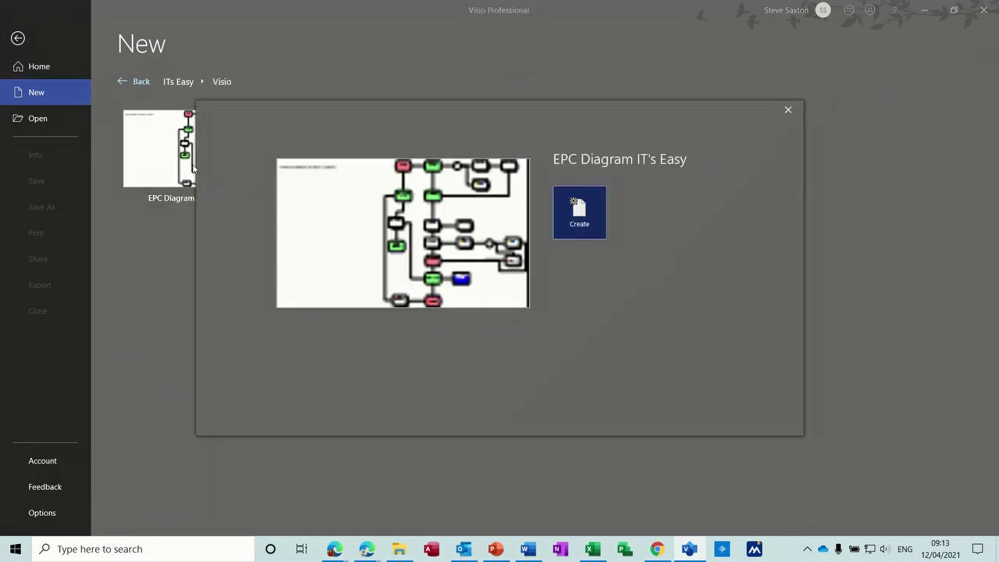
{"action": "left_click", "coordinate": [584, 216]}
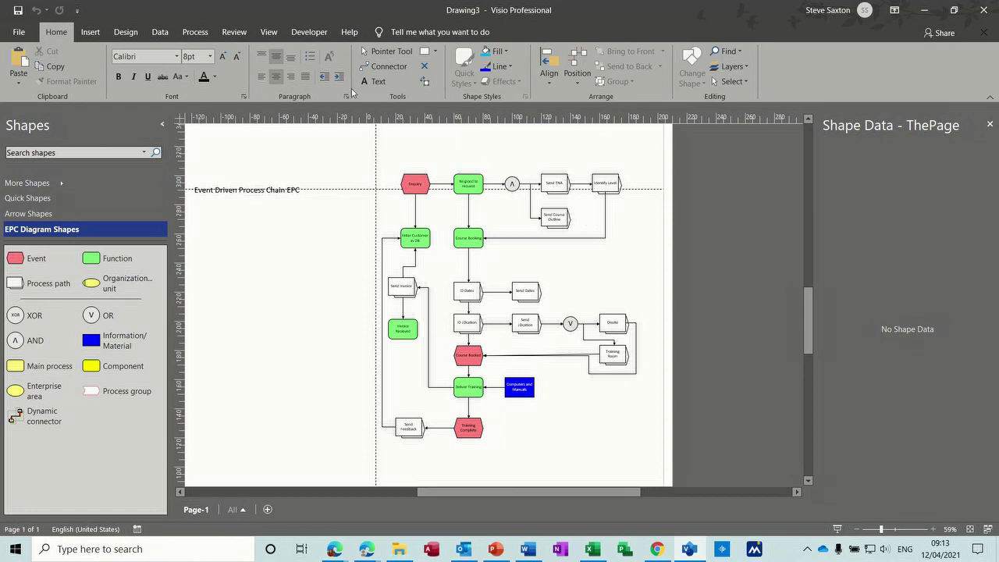
- Pin the ITs Easy templates folder in the list of save locations
{"action": "left_click", "coordinate": [19, 34]}
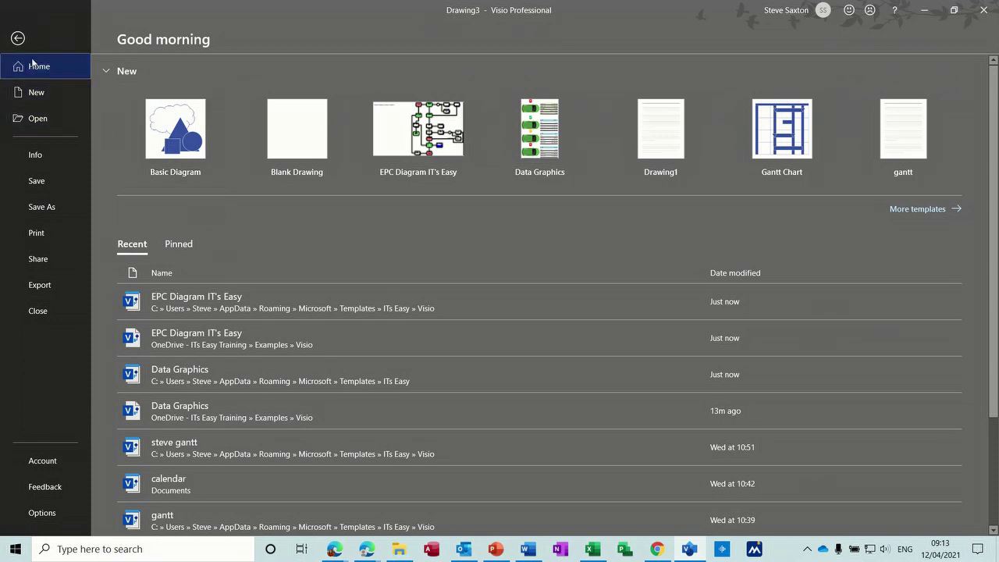
{"action": "left_click", "coordinate": [46, 209]}
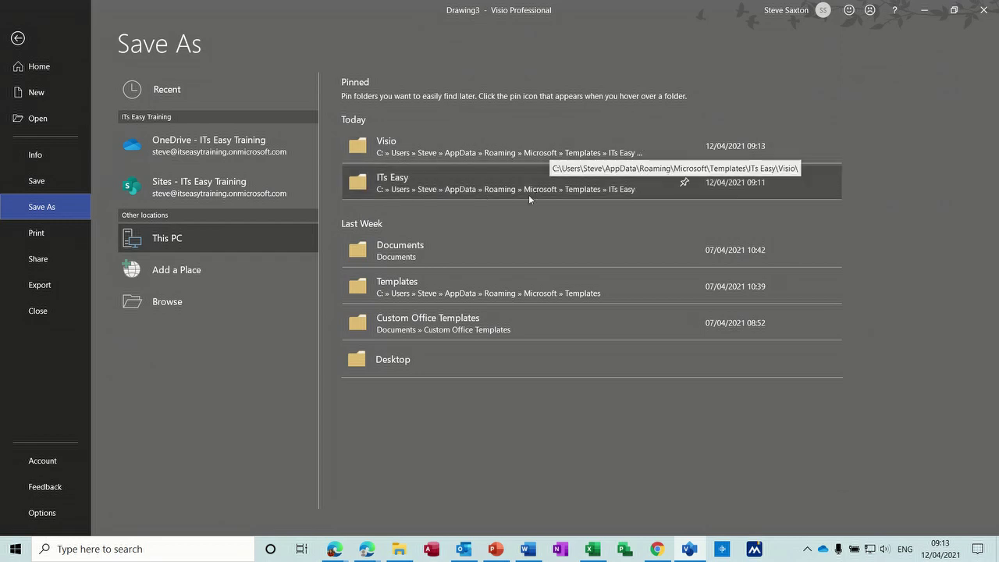
{"action": "left_click", "coordinate": [684, 185]}
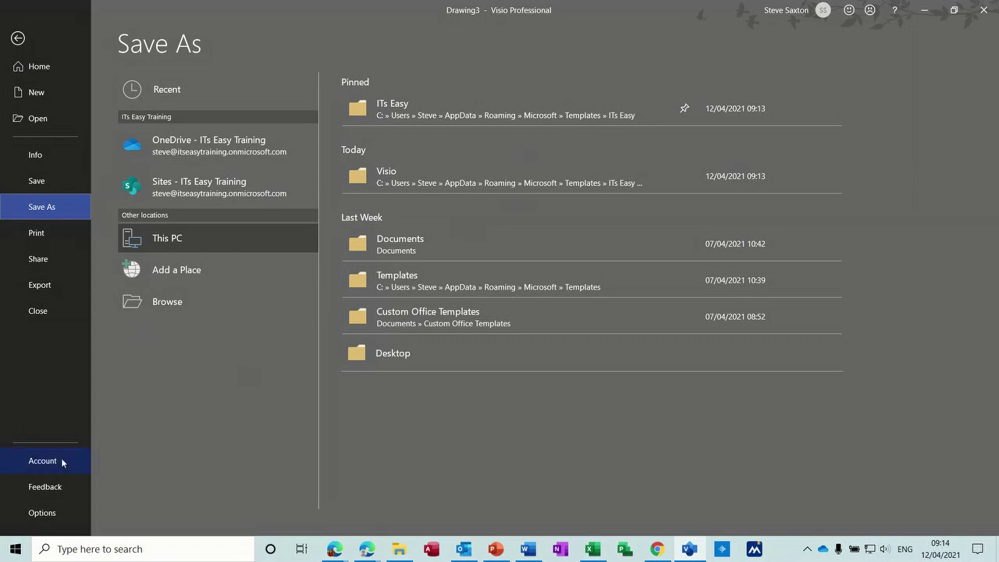
- Set the Templates file location in the advanced options to the copied Microsoft\Templates\ITs Easy folder path
{"action": "left_click", "coordinate": [45, 514]}
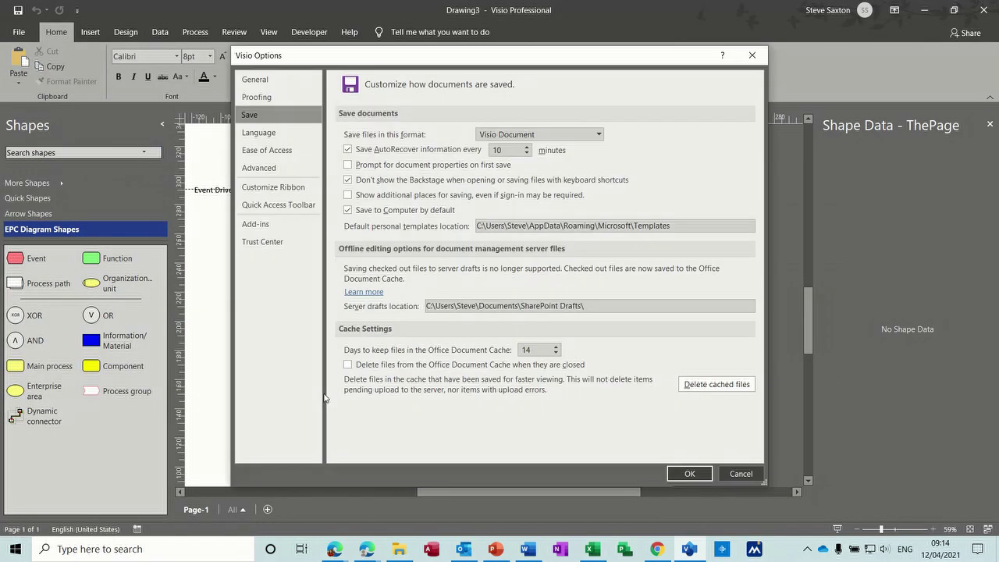
{"action": "left_click", "coordinate": [273, 172]}
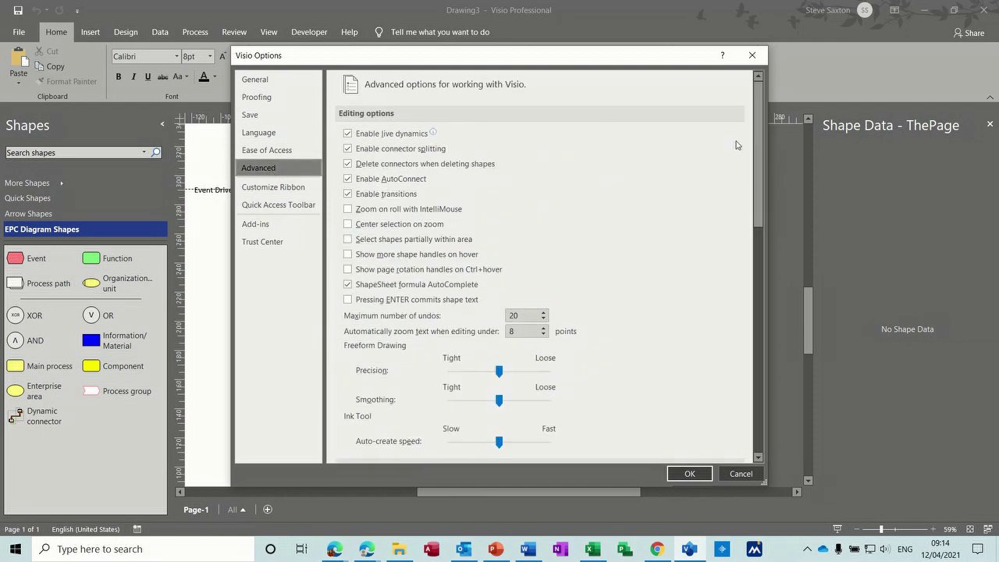
{"action": "left_click_drag", "start_coordinate": [758, 176], "coordinate": [745, 431]}
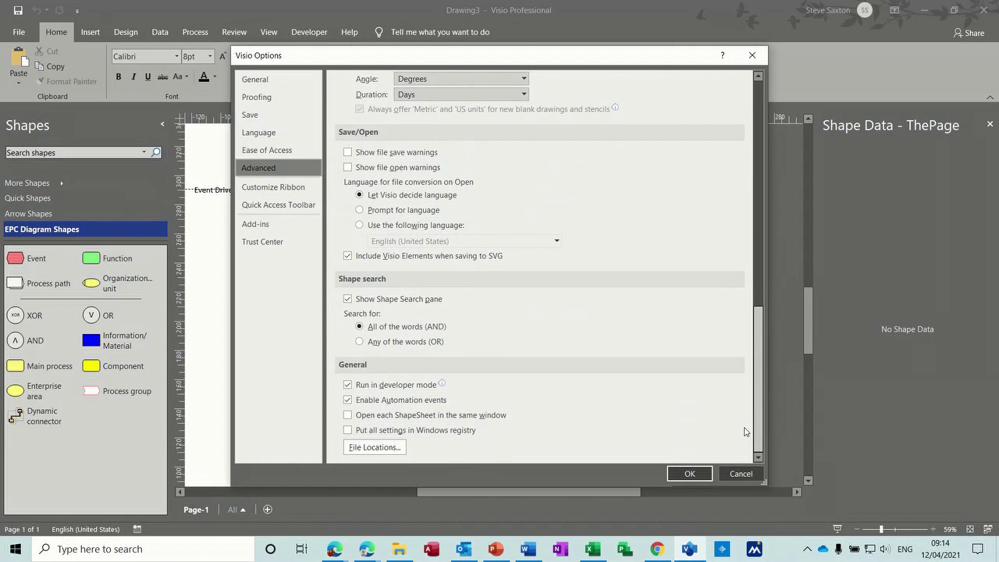
{"action": "left_click", "coordinate": [367, 449]}
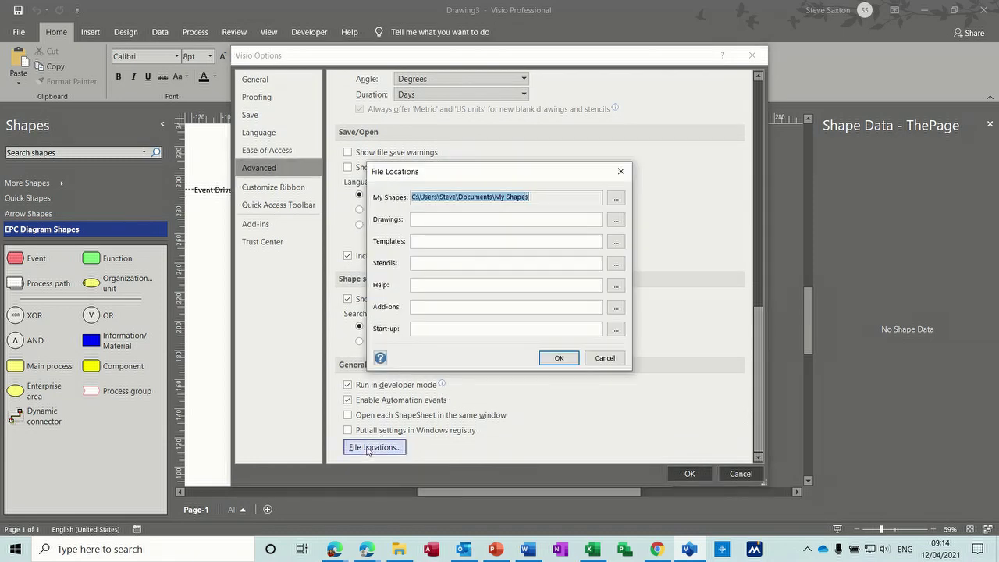
{"action": "left_click", "coordinate": [419, 243]}
{"action": "key", "text": "ctrl+v"}
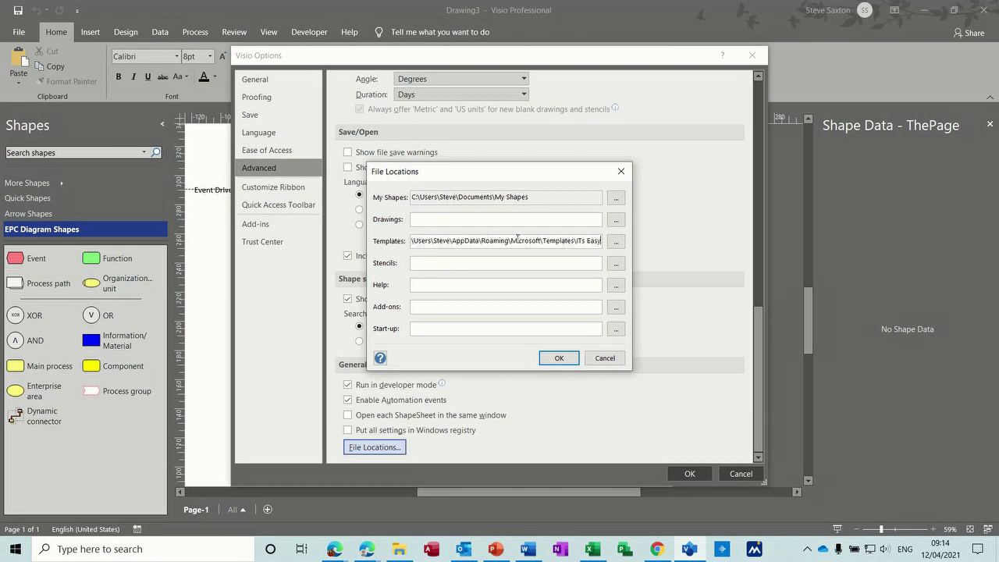
{"action": "left_click", "coordinate": [558, 357]}
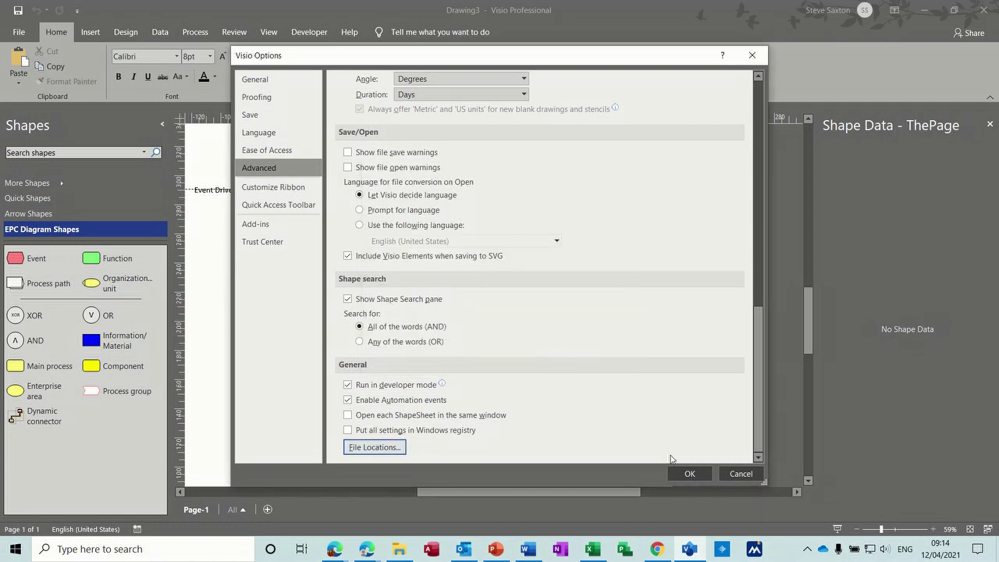
{"action": "left_click", "coordinate": [689, 472]}
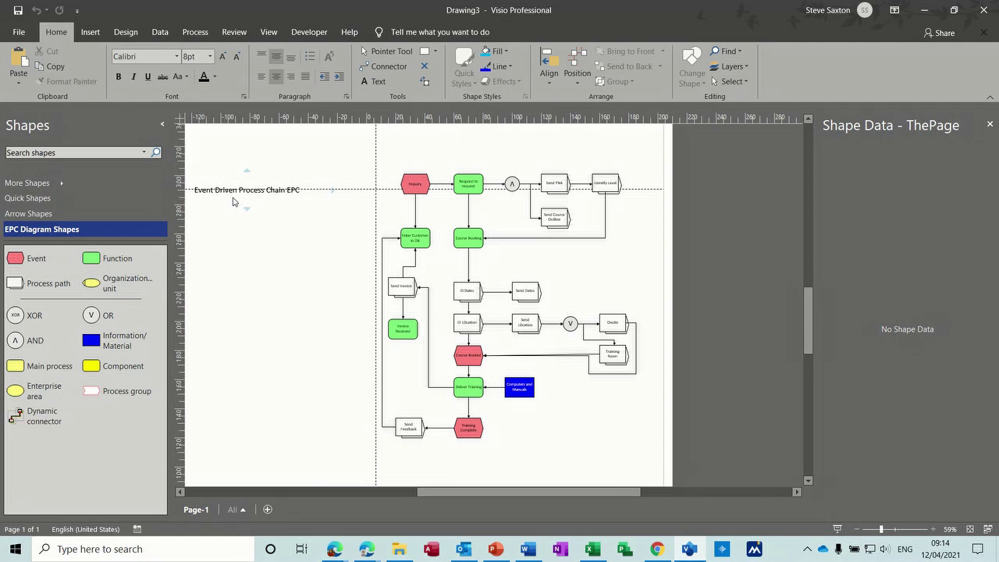
- Close the drawing and open the Visio folder among the template categories for new drawings
{"action": "key", "text": "ctrl+w"}
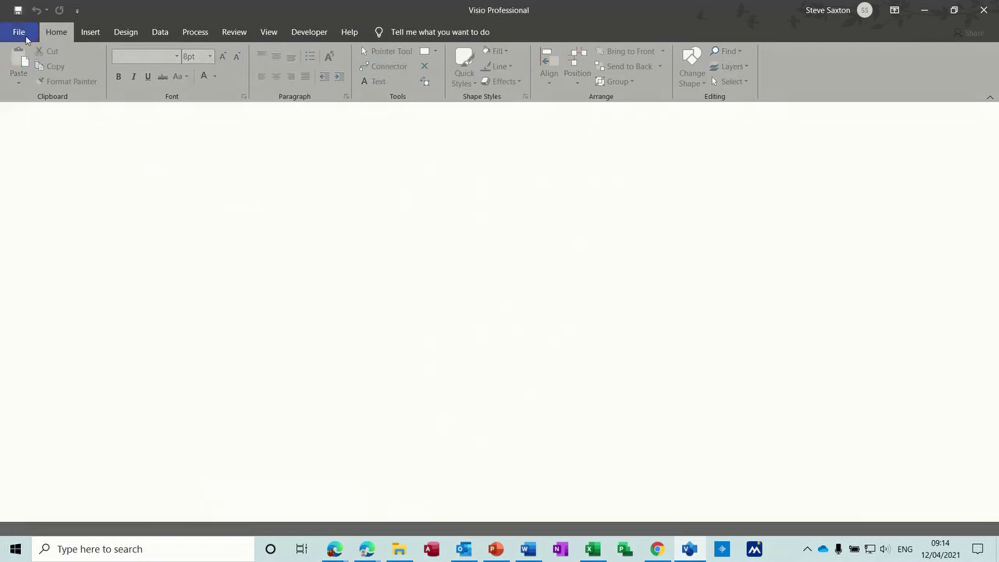
{"action": "left_click", "coordinate": [19, 32]}
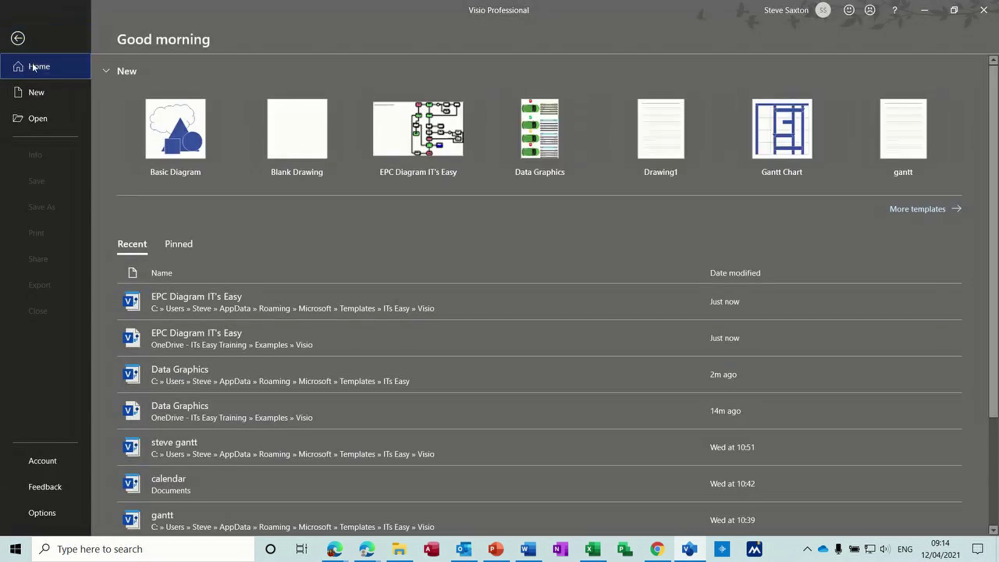
{"action": "left_click", "coordinate": [35, 92]}
{"action": "scroll", "coordinate": [203, 234], "scroll_direction": "down", "scroll_amount": 3}
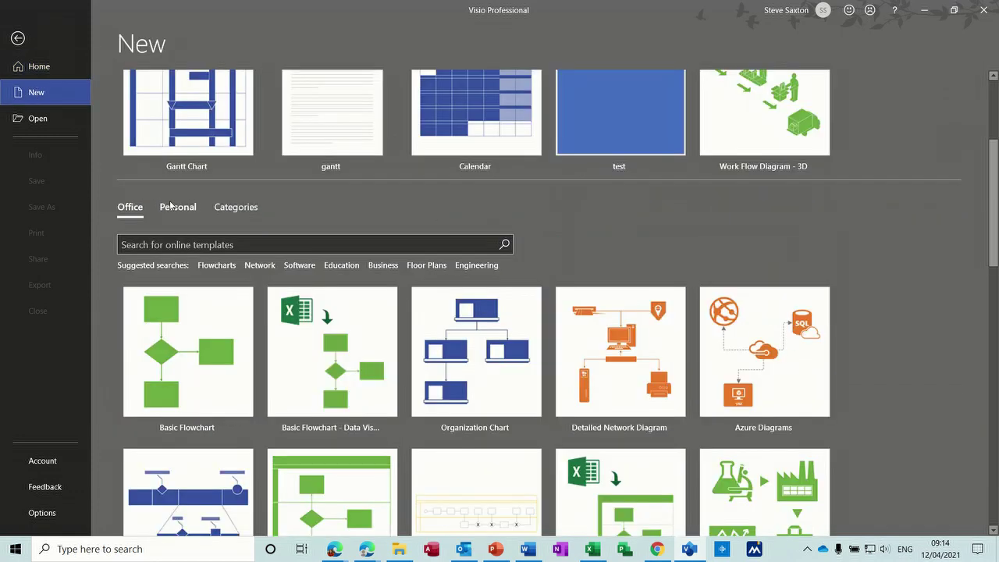
{"action": "left_click", "coordinate": [234, 207]}
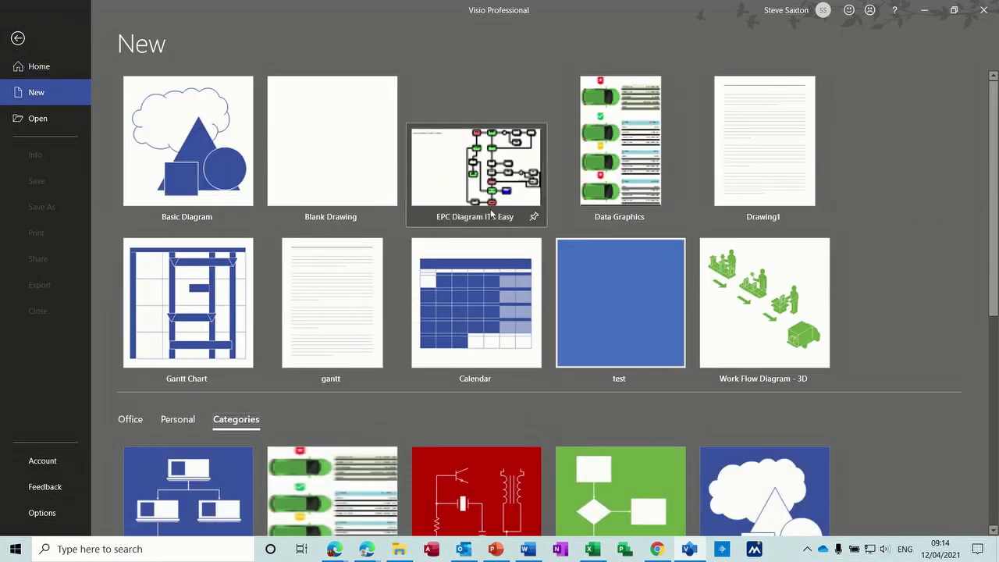
{"action": "left_click_drag", "start_coordinate": [996, 152], "coordinate": [845, 362]}
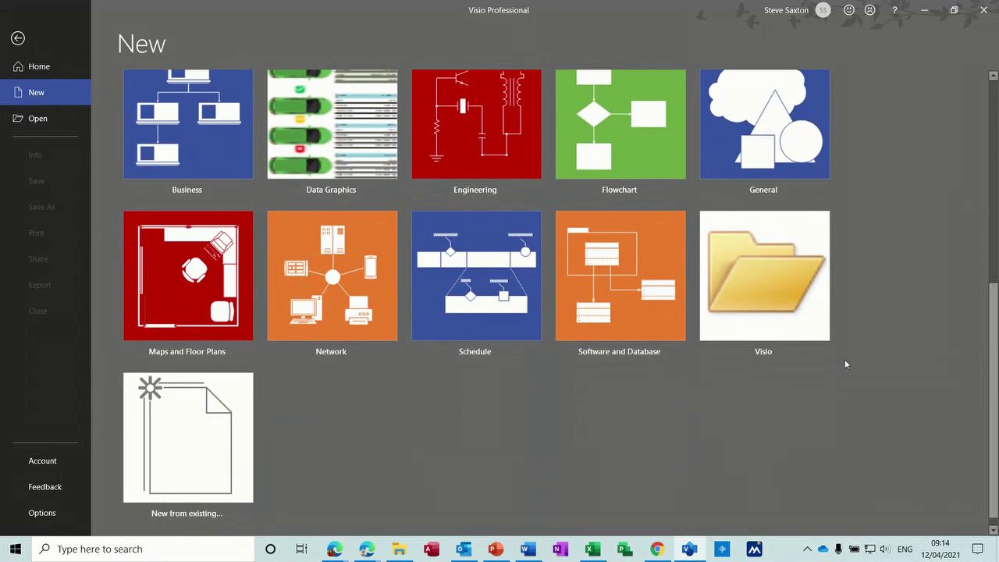
{"action": "left_click", "coordinate": [767, 274]}
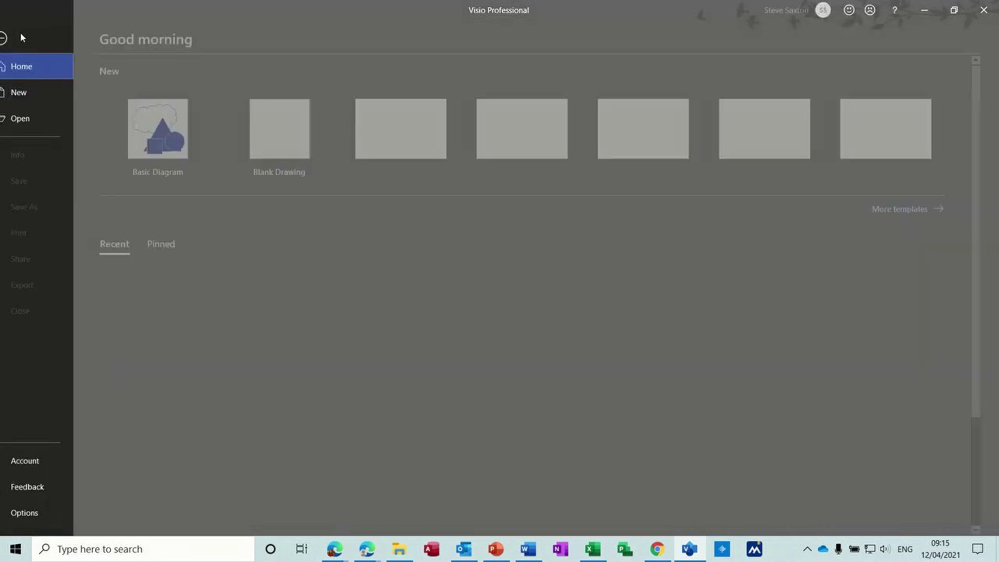
- Check the template categories for new drawings and view the templates inside the Visio category folder
{"action": "left_click", "coordinate": [37, 94]}
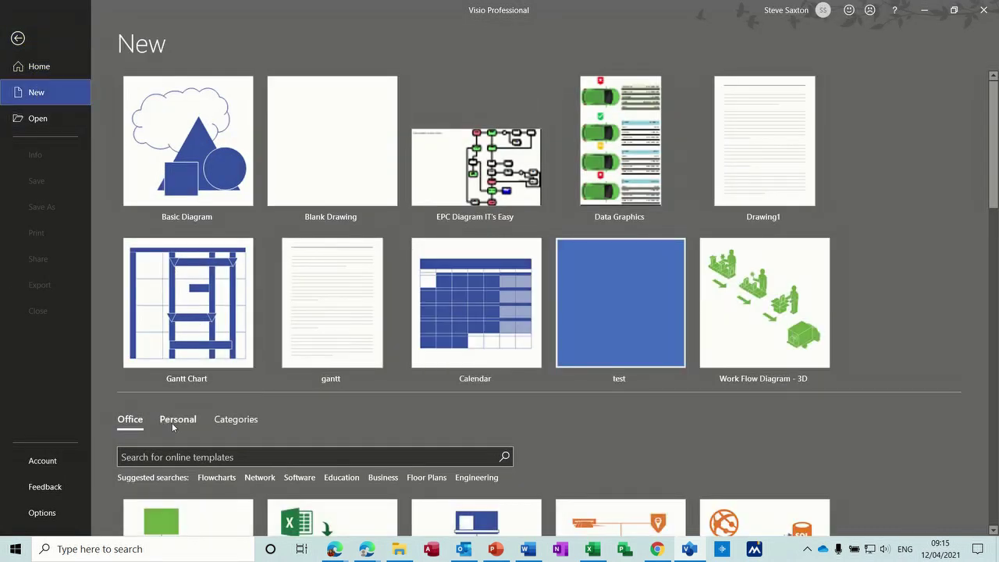
{"action": "left_click", "coordinate": [235, 425]}
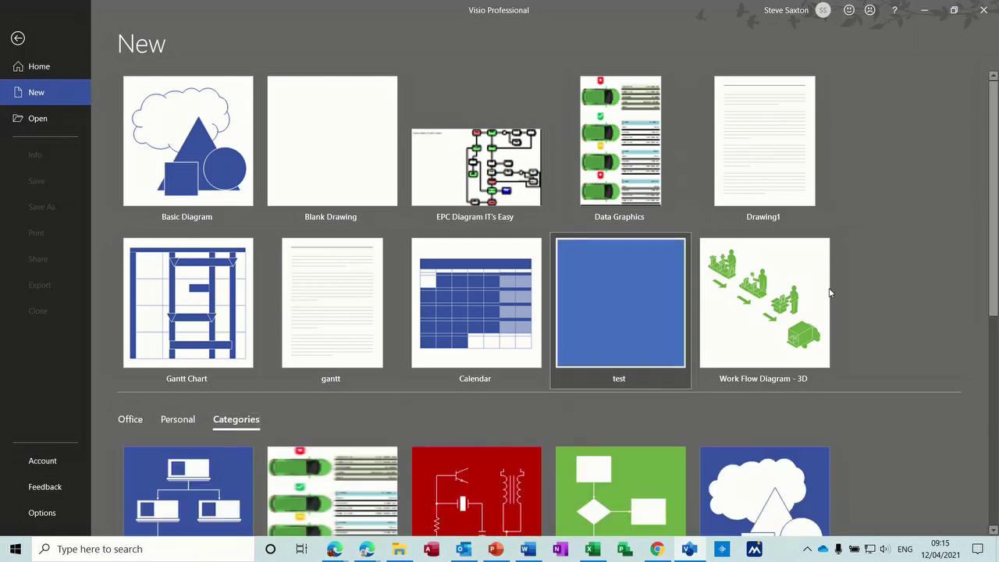
{"action": "left_click_drag", "start_coordinate": [997, 205], "coordinate": [997, 367]}
{"action": "left_click", "coordinate": [780, 352]}
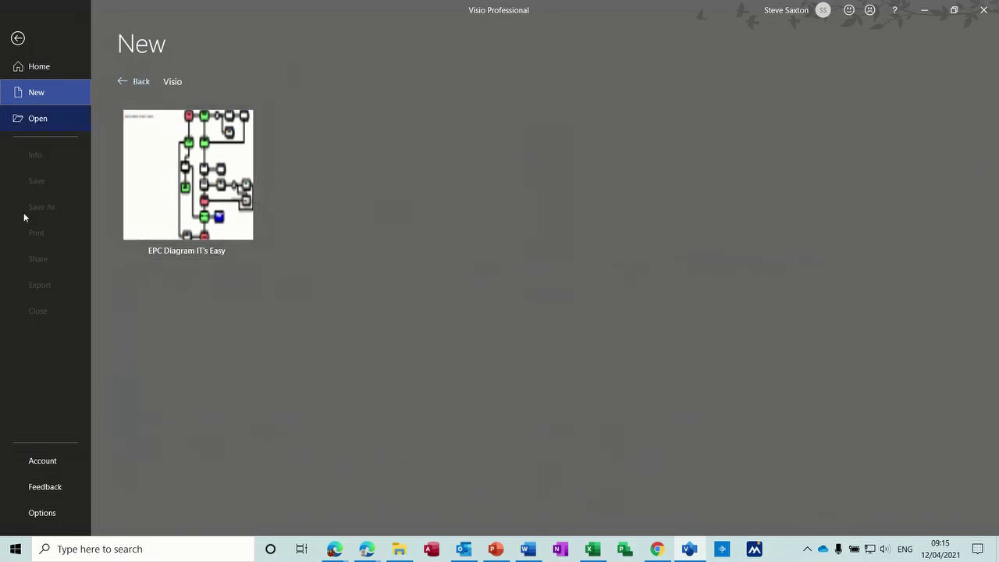
- Shorten the Templates file location in the advanced options so the path ends at Microsoft\Templates, and apply the options
{"action": "left_click", "coordinate": [42, 512]}
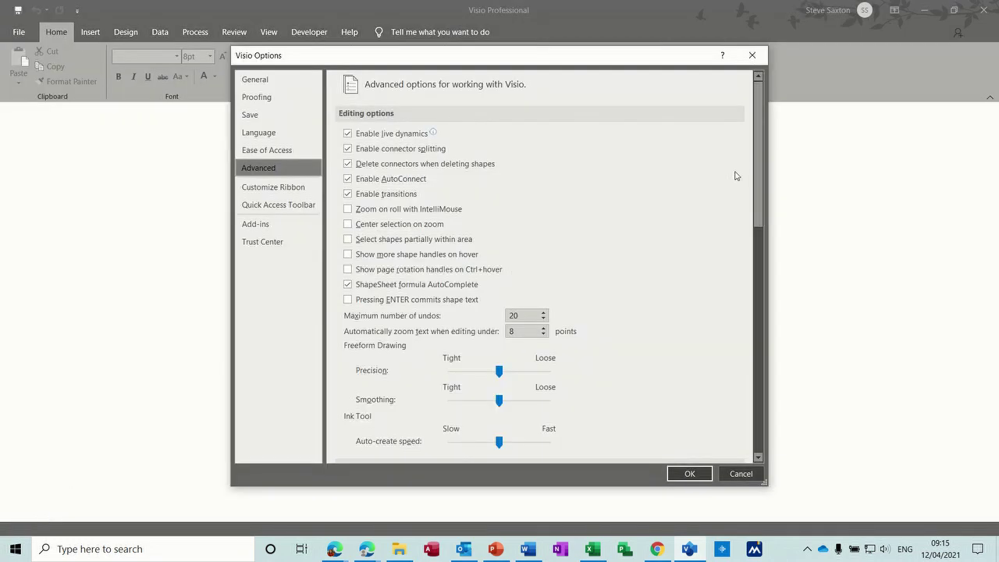
{"action": "left_click_drag", "start_coordinate": [757, 162], "coordinate": [759, 423]}
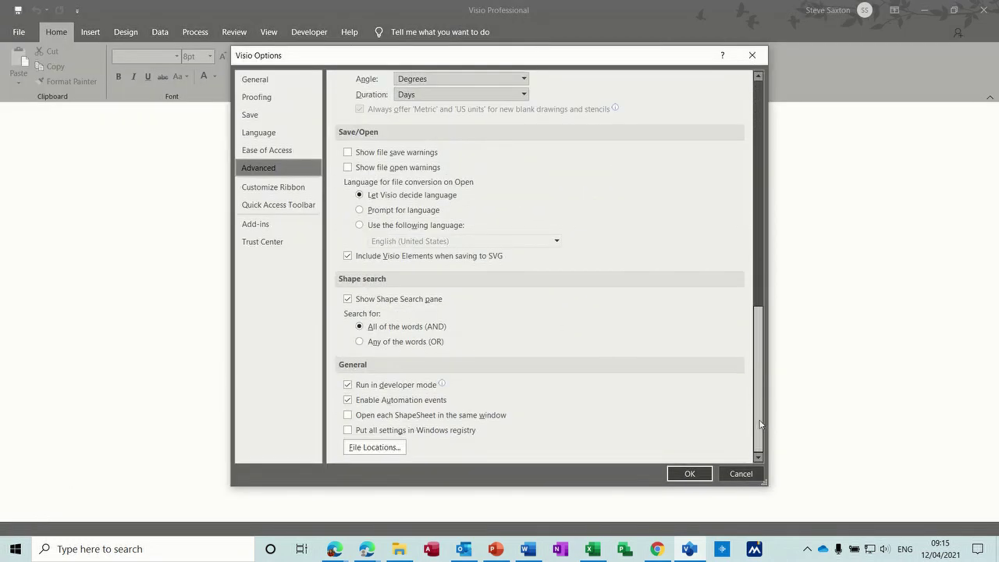
{"action": "left_click", "coordinate": [374, 448]}
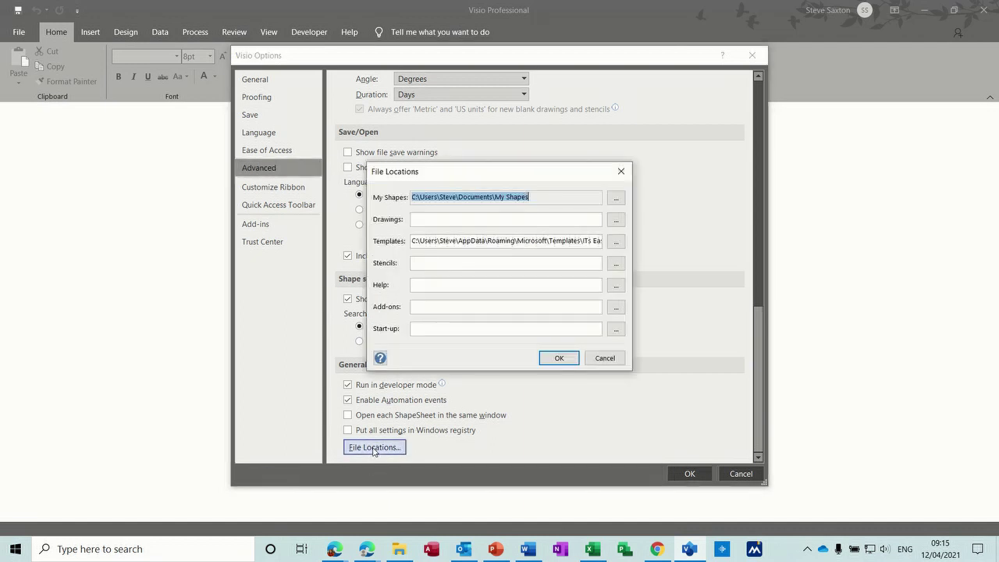
{"action": "left_click", "coordinate": [588, 240]}
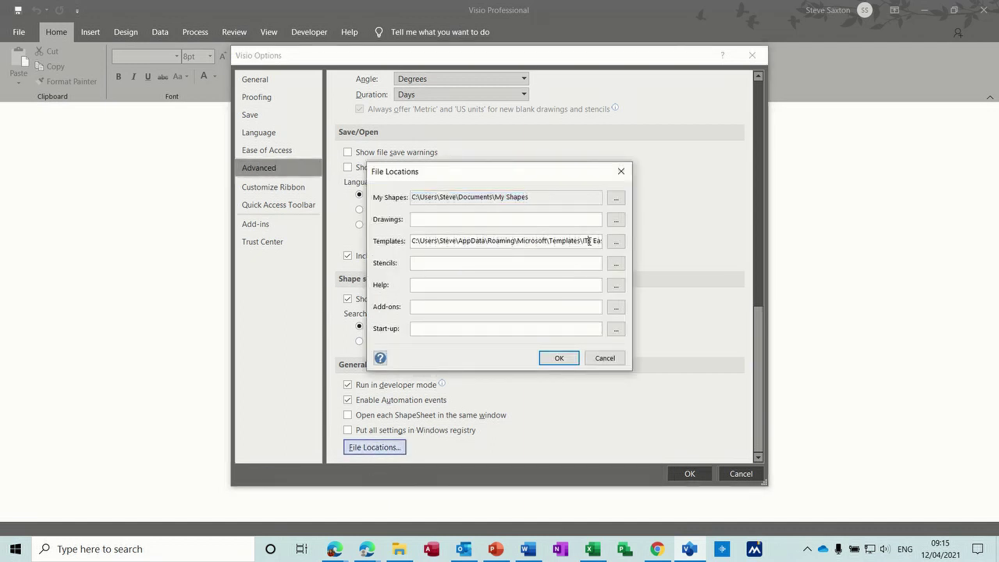
{"action": "type", "text": "sy"}
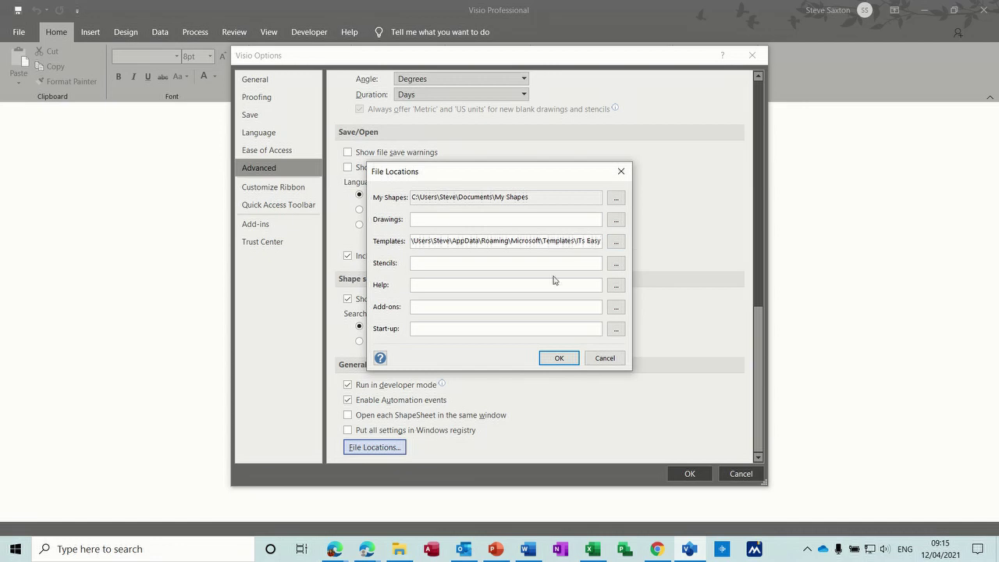
{"action": "key", "text": "BackSpace"}
{"action": "key", "text": "BackSpace"}
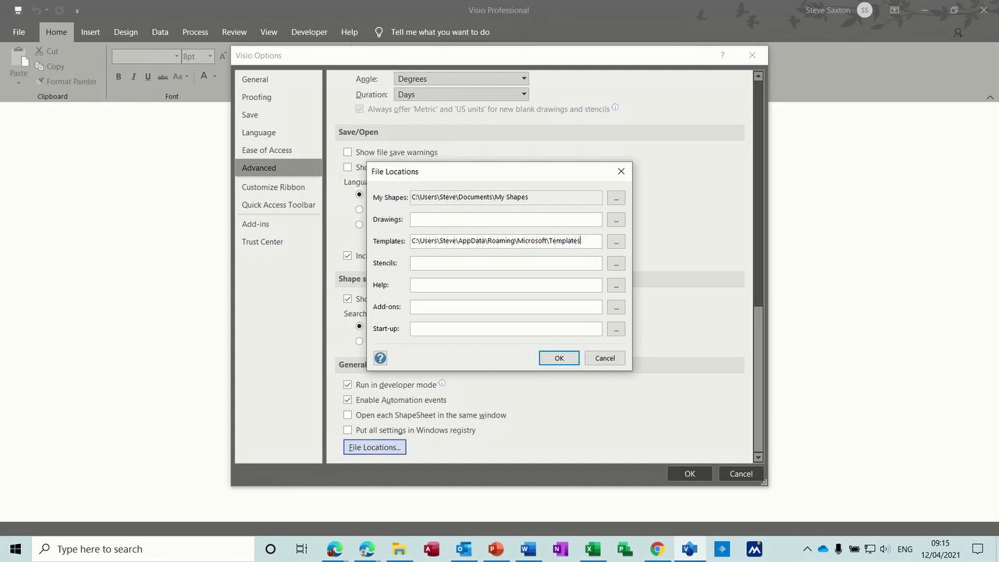
{"action": "left_click", "coordinate": [561, 358]}
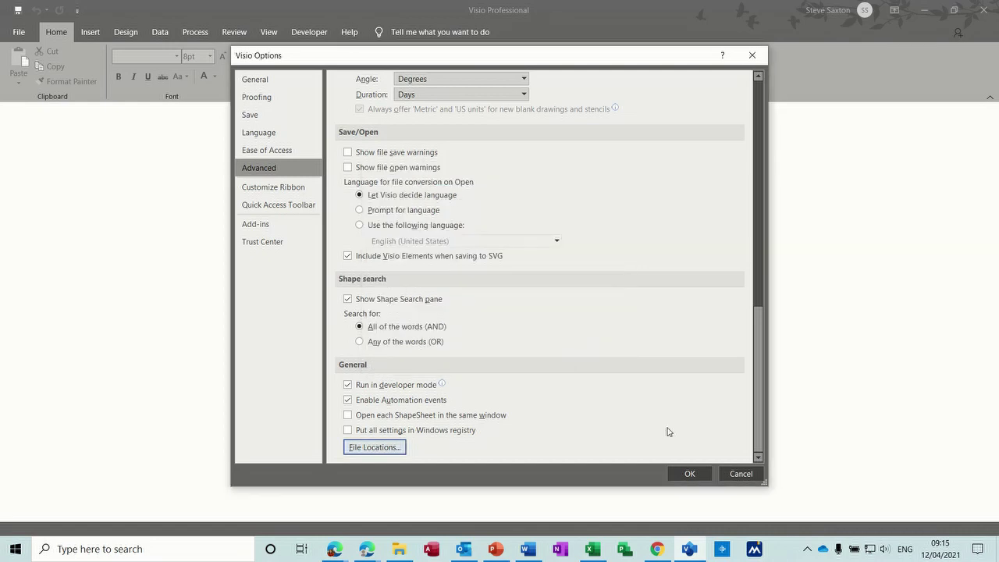
{"action": "left_click", "coordinate": [691, 474]}
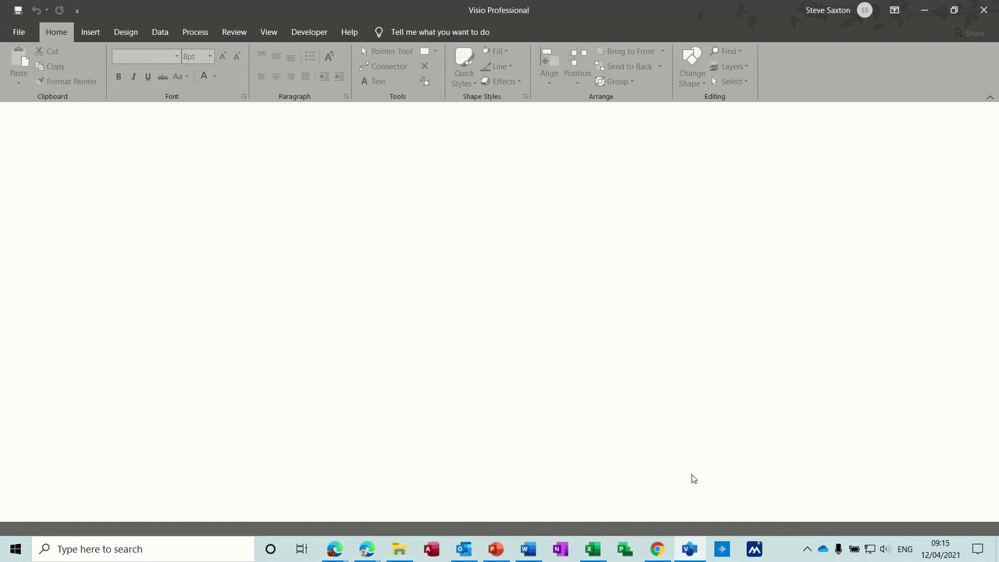
- Open the ITs Easy folder among the template categories for new drawings
{"action": "left_click", "coordinate": [19, 33]}
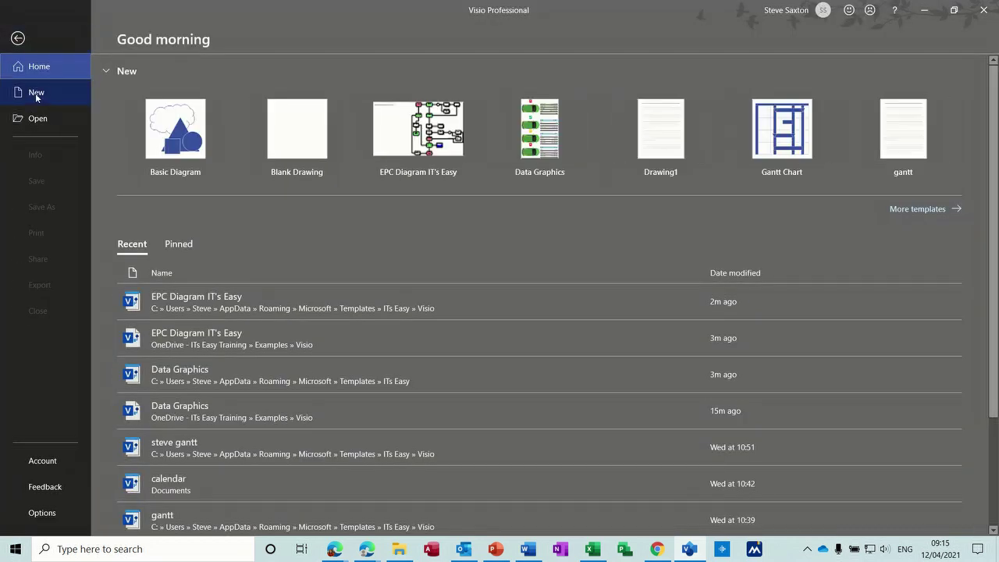
{"action": "left_click", "coordinate": [36, 93]}
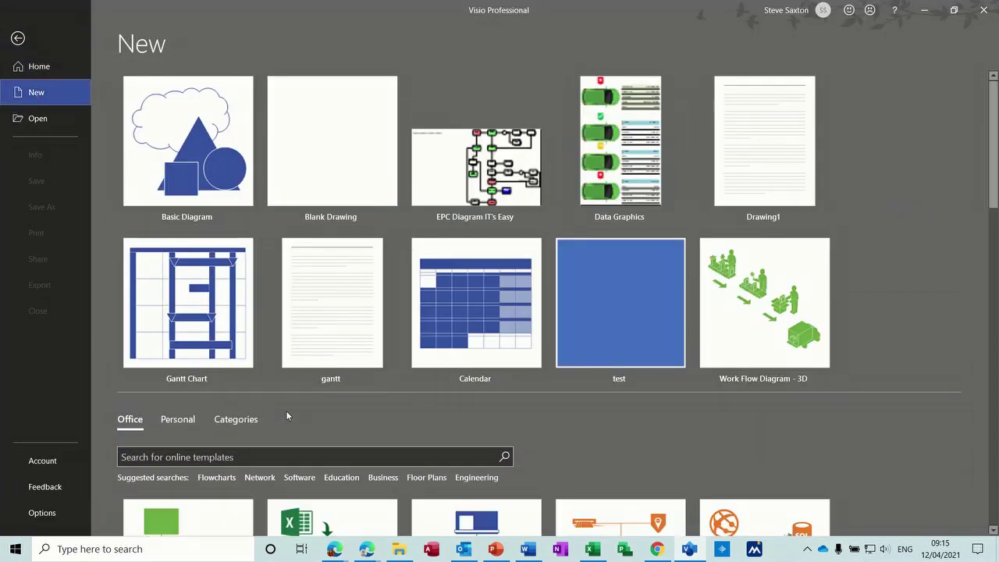
{"action": "left_click", "coordinate": [178, 419]}
{"action": "left_click", "coordinate": [236, 419]}
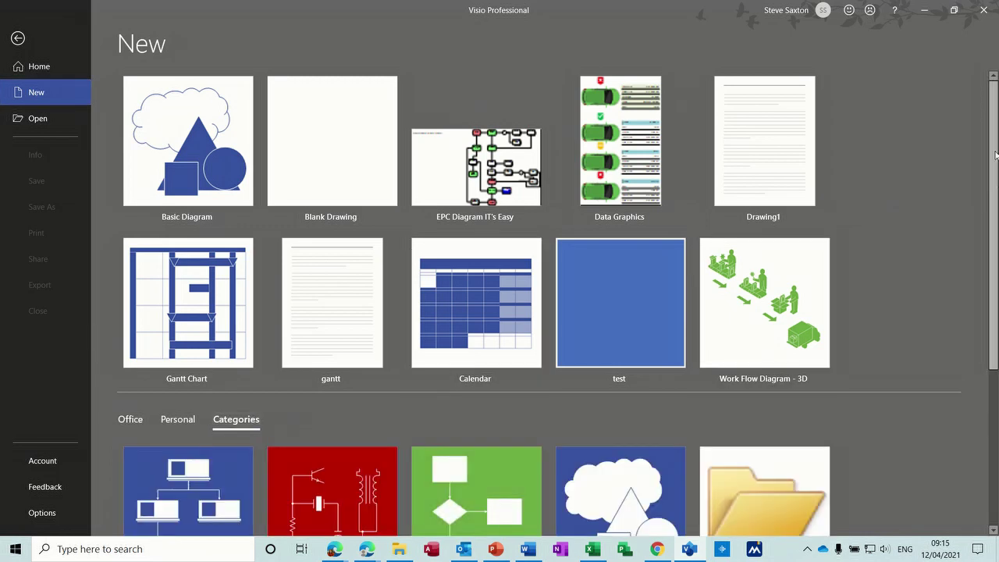
{"action": "scroll", "coordinate": [996, 155], "scroll_direction": "down", "scroll_amount": 2}
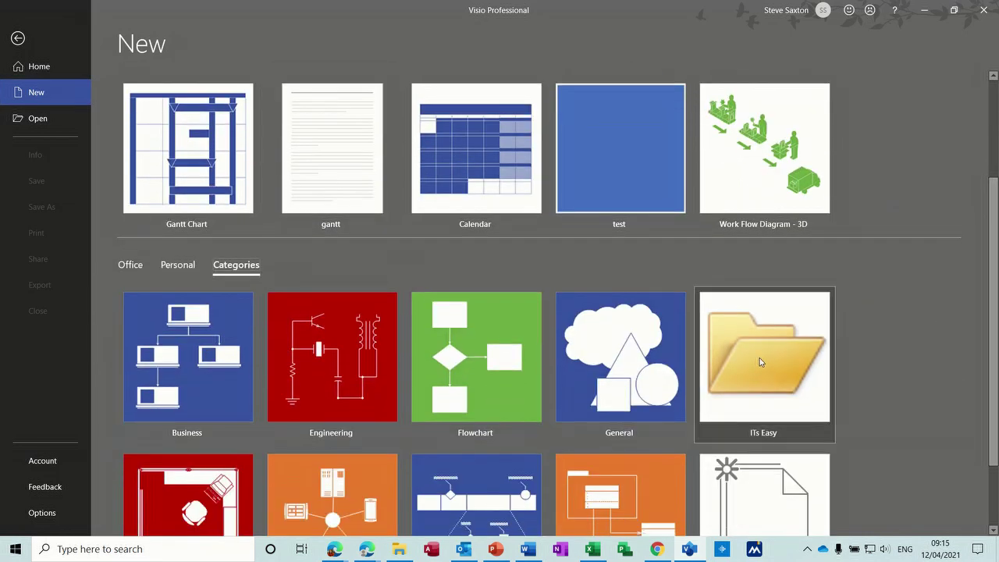
{"action": "left_click", "coordinate": [761, 361]}
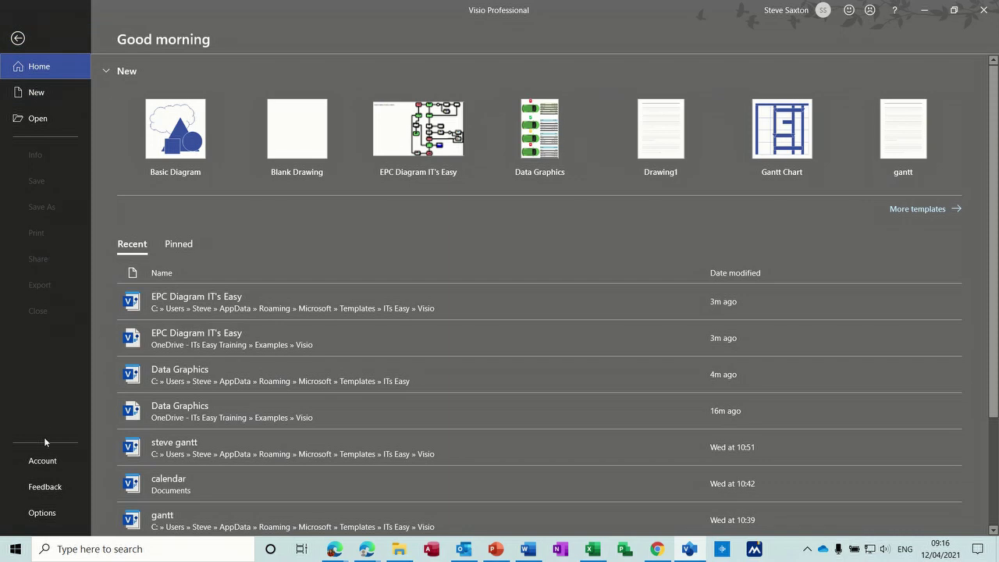
- Compare the default personal templates location in the save options with the Templates path in the advanced file locations
{"action": "left_click", "coordinate": [43, 513]}
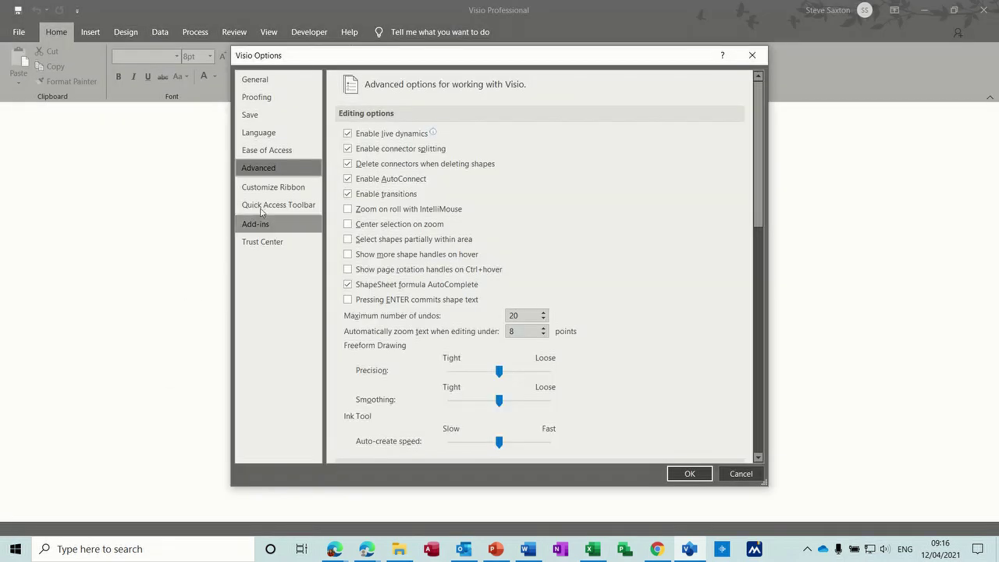
{"action": "left_click", "coordinate": [279, 116]}
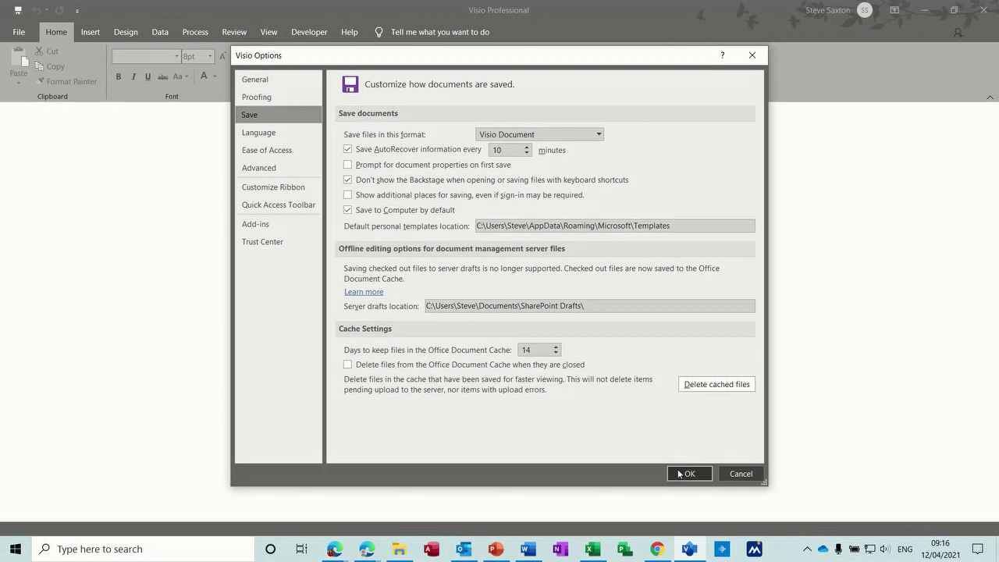
{"action": "left_click", "coordinate": [288, 172]}
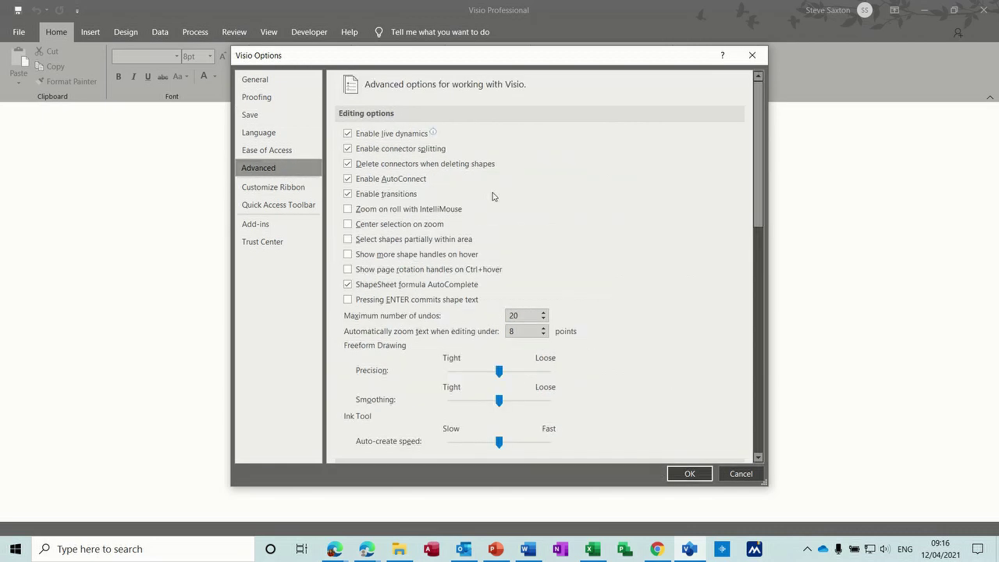
{"action": "left_click_drag", "start_coordinate": [758, 137], "coordinate": [762, 405]}
{"action": "left_click", "coordinate": [383, 450]}
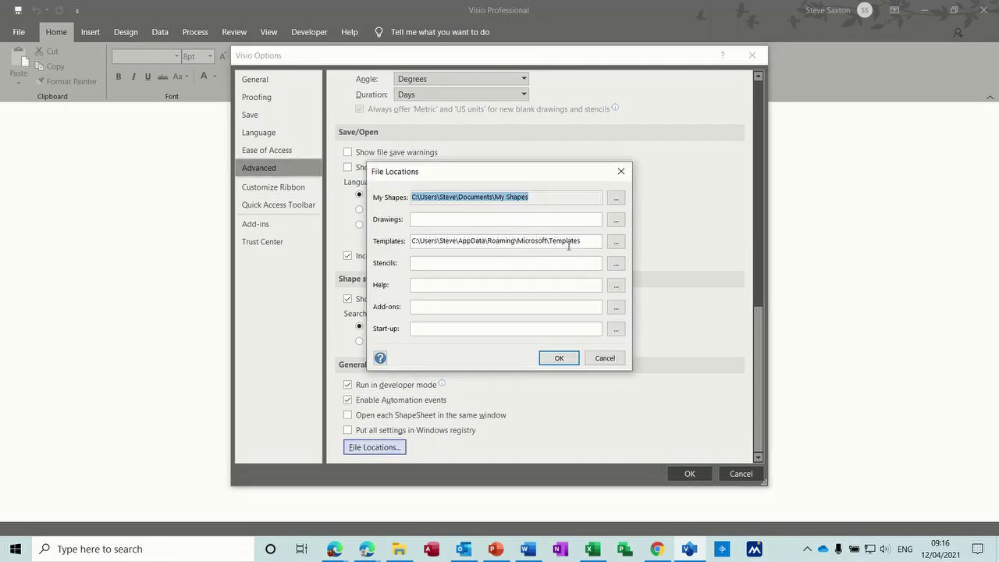
{"action": "left_click", "coordinate": [585, 240]}
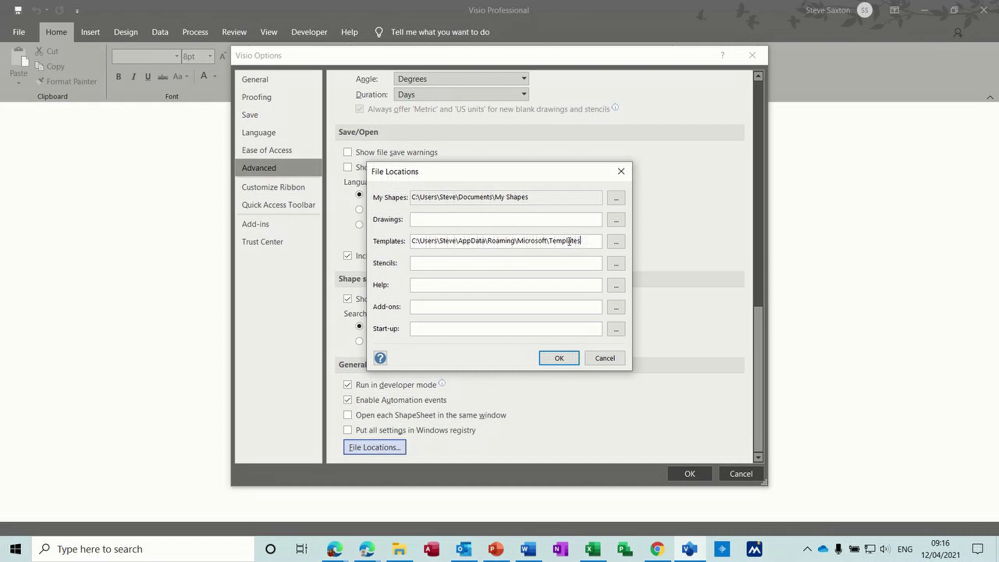
{"action": "left_click", "coordinate": [557, 360]}
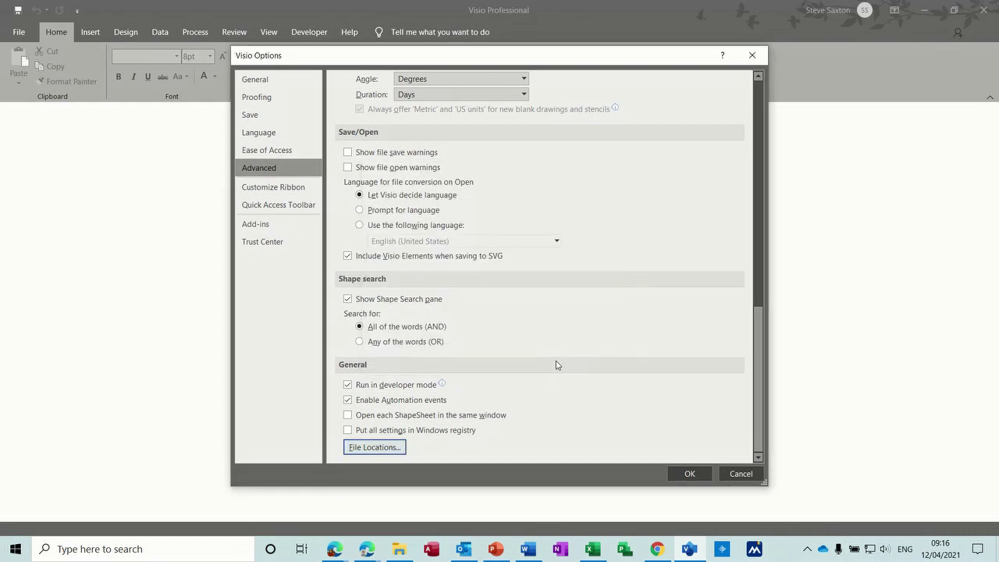
{"action": "left_click", "coordinate": [687, 474]}
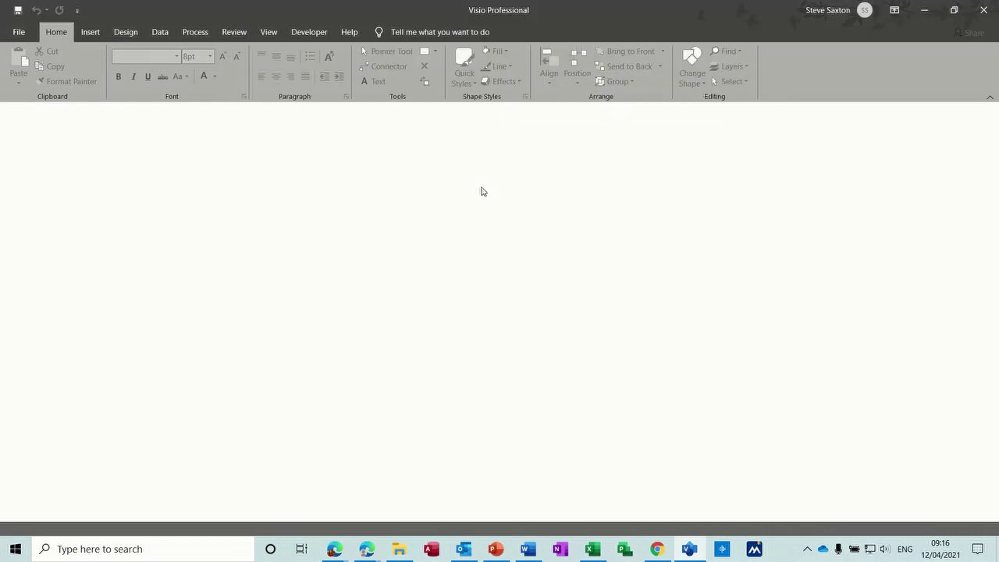
- Open the ITs Easy folder among the personal templates for new drawings
{"action": "left_click", "coordinate": [20, 33]}
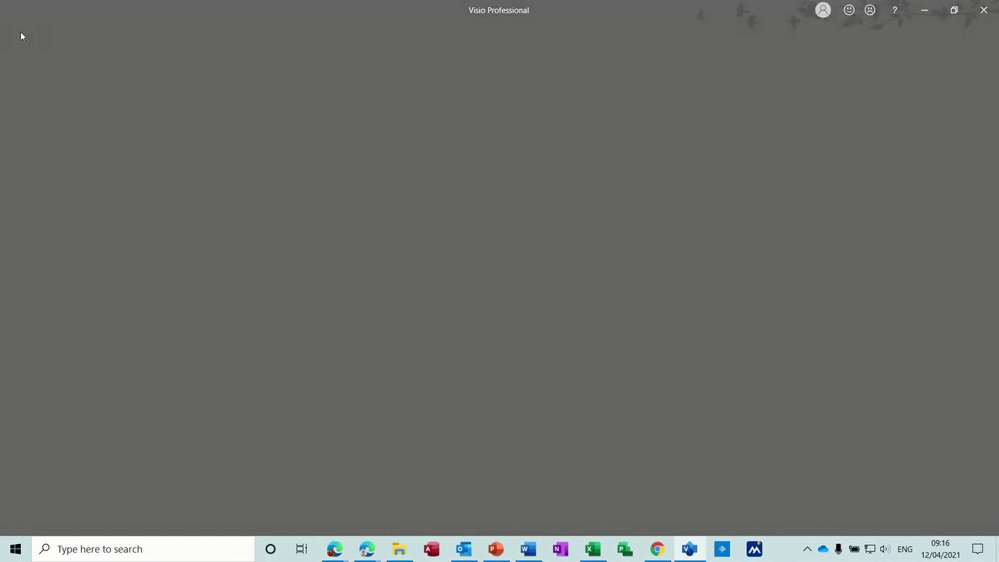
{"action": "left_click", "coordinate": [36, 92]}
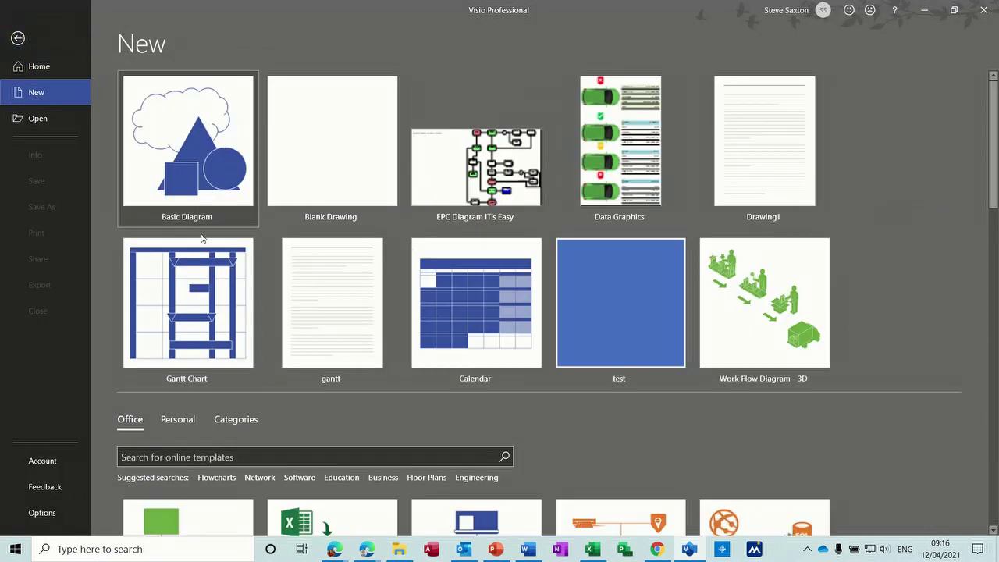
{"action": "left_click", "coordinate": [178, 418]}
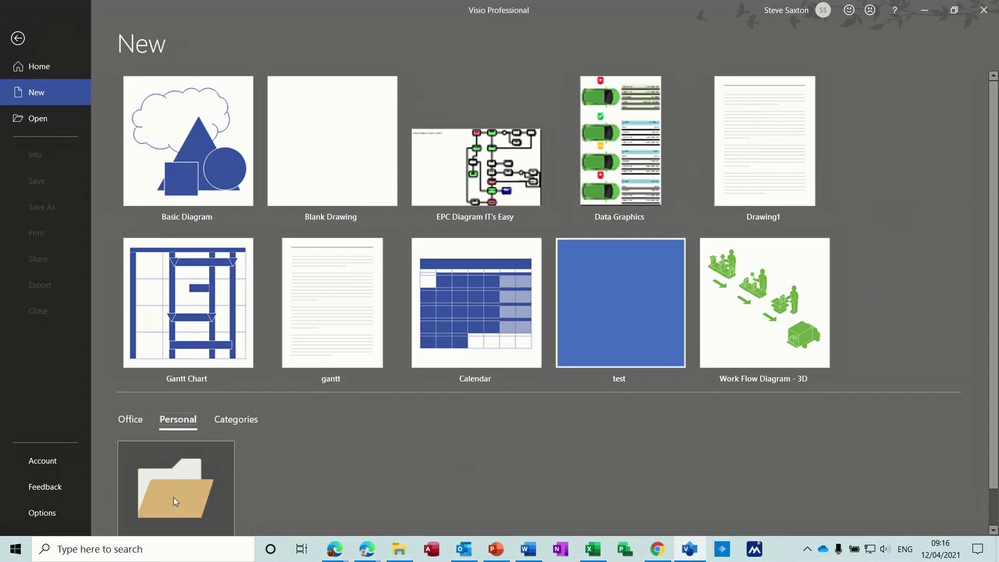
{"action": "left_click", "coordinate": [173, 499]}
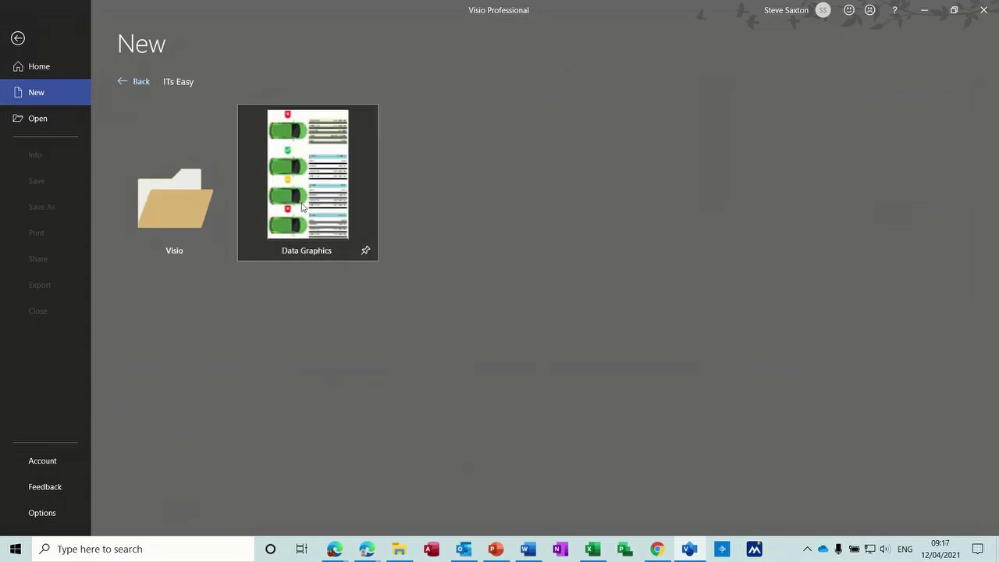